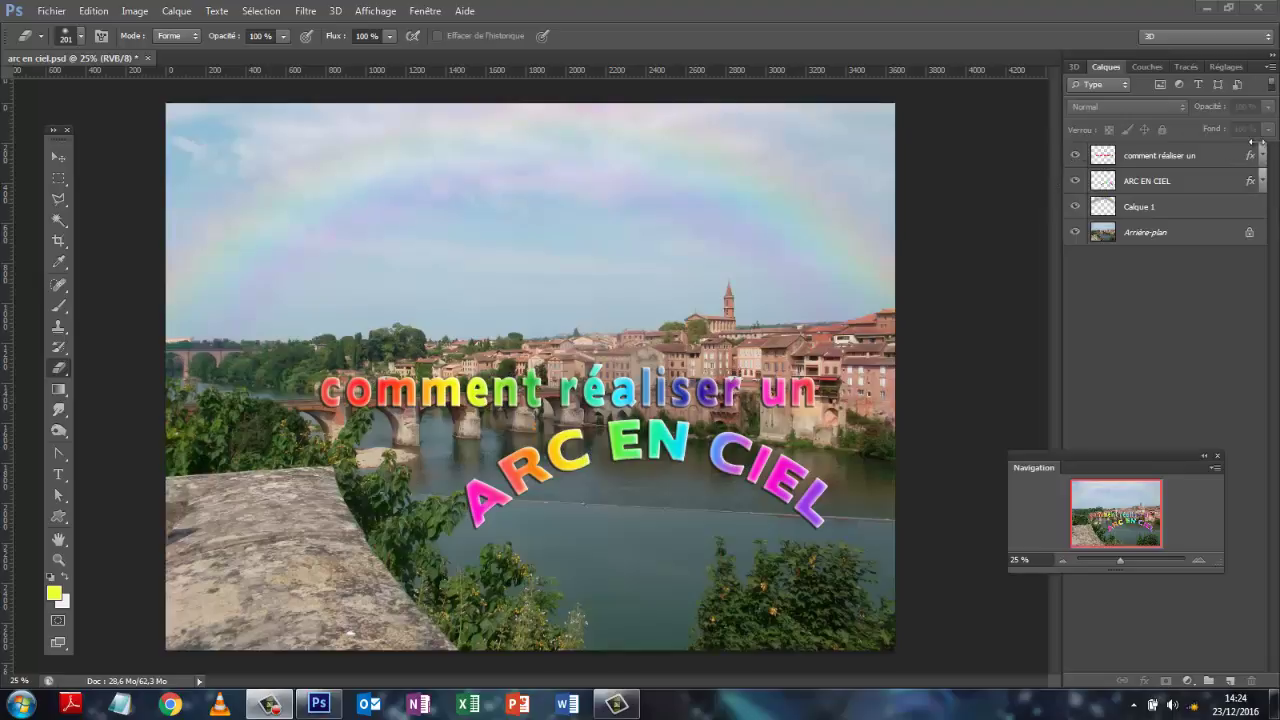
Hide both title text layers and Calque 1 so only the background photo shows, and add a new empty layer on top
click(1189, 155)
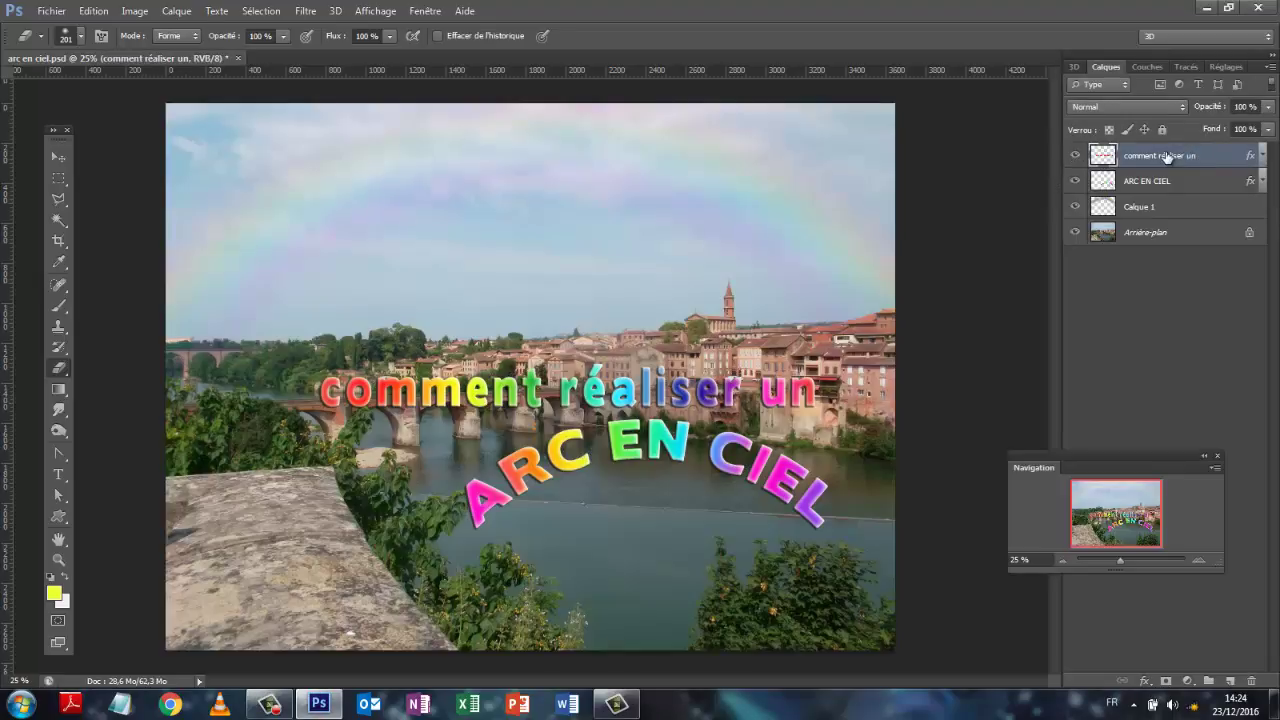
click(1075, 155)
click(1075, 180)
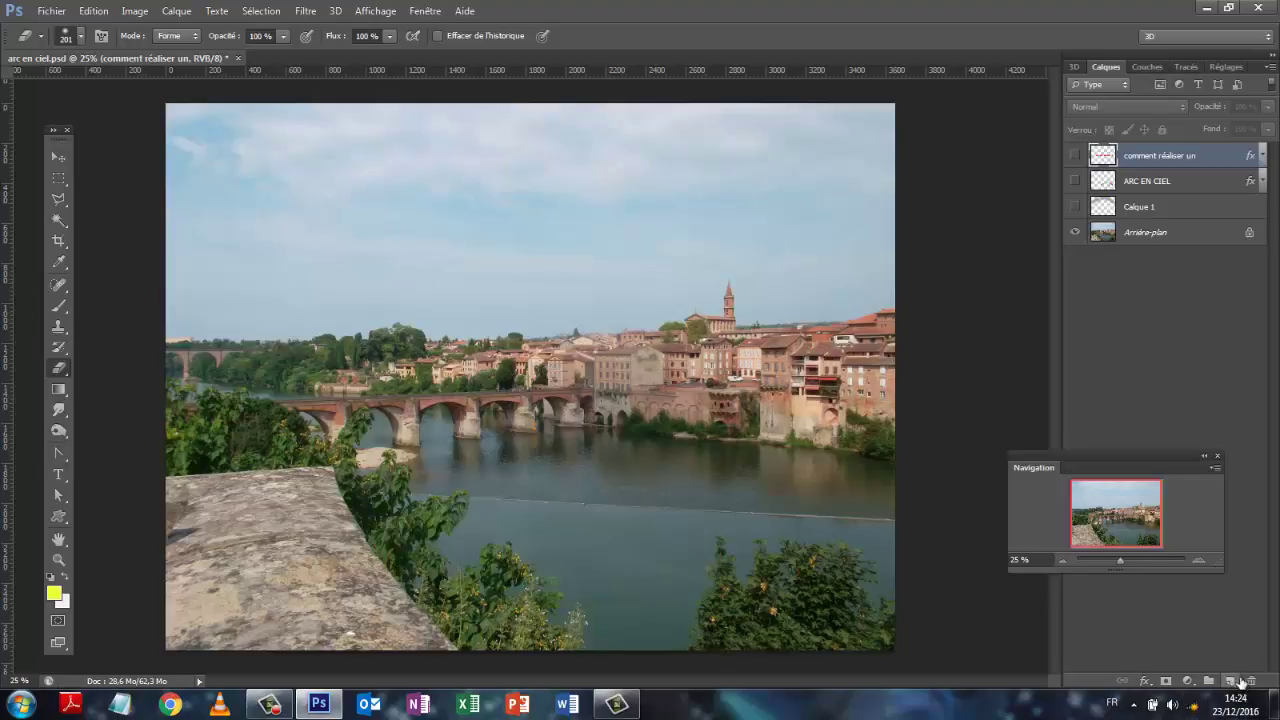
click(1232, 681)
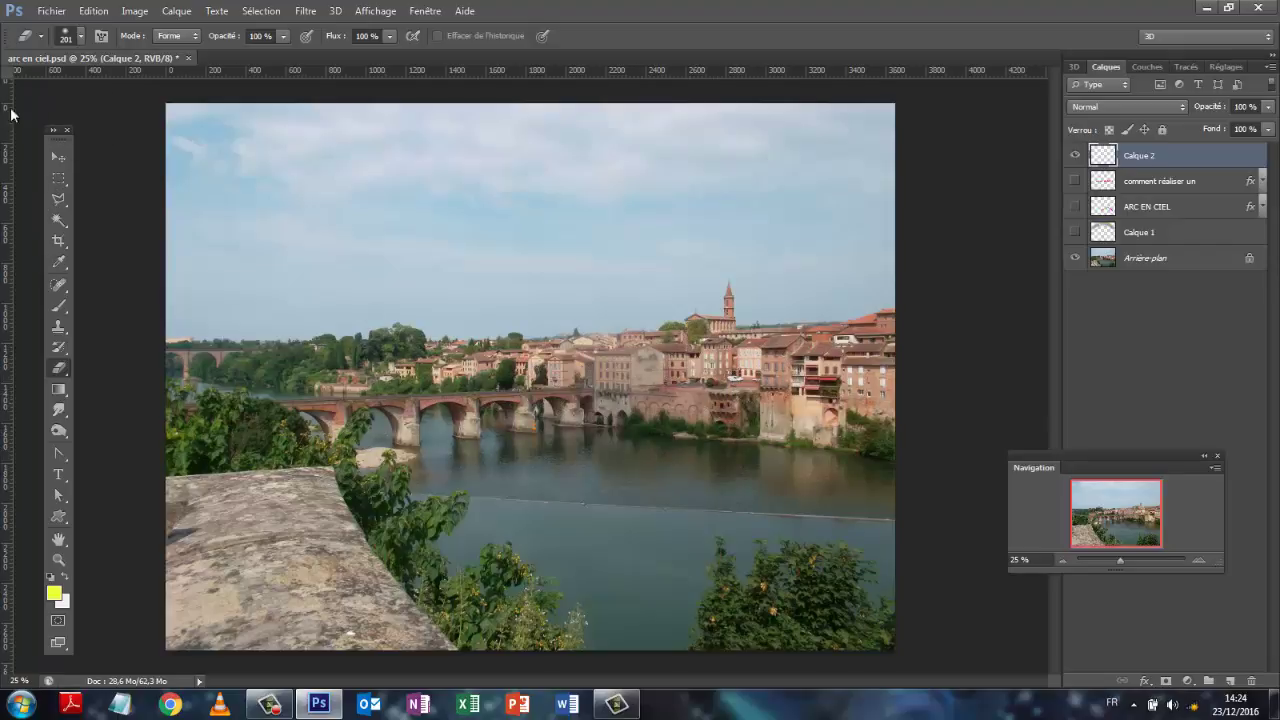
Make a wide, shallow rectangular selection across most of the sky's width on the new layer
click(58, 180)
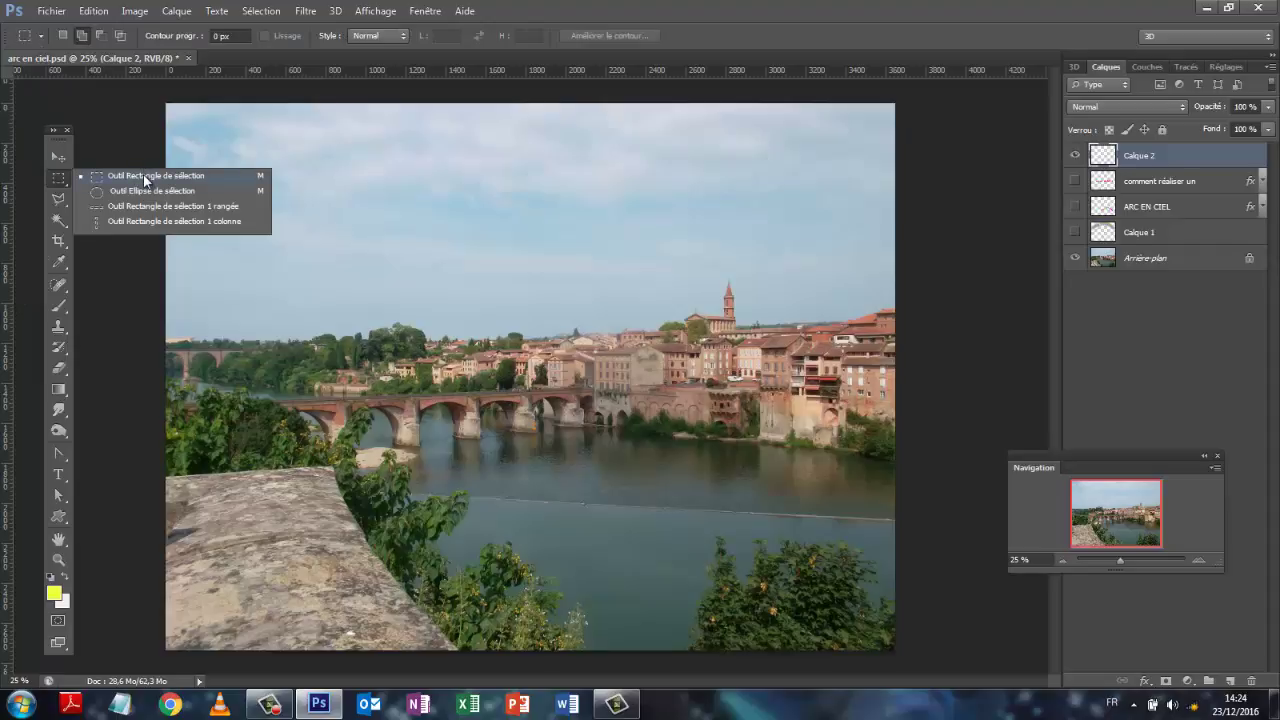
click(143, 175)
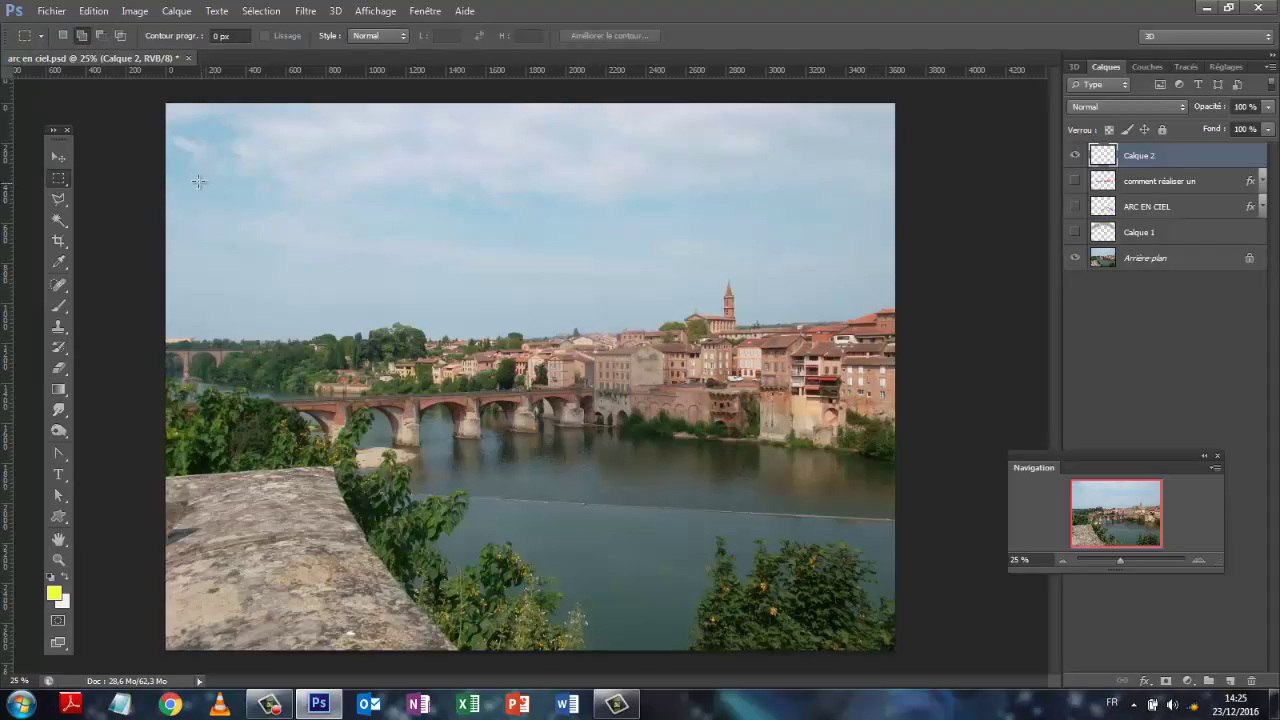
drag(334, 198, 867, 227)
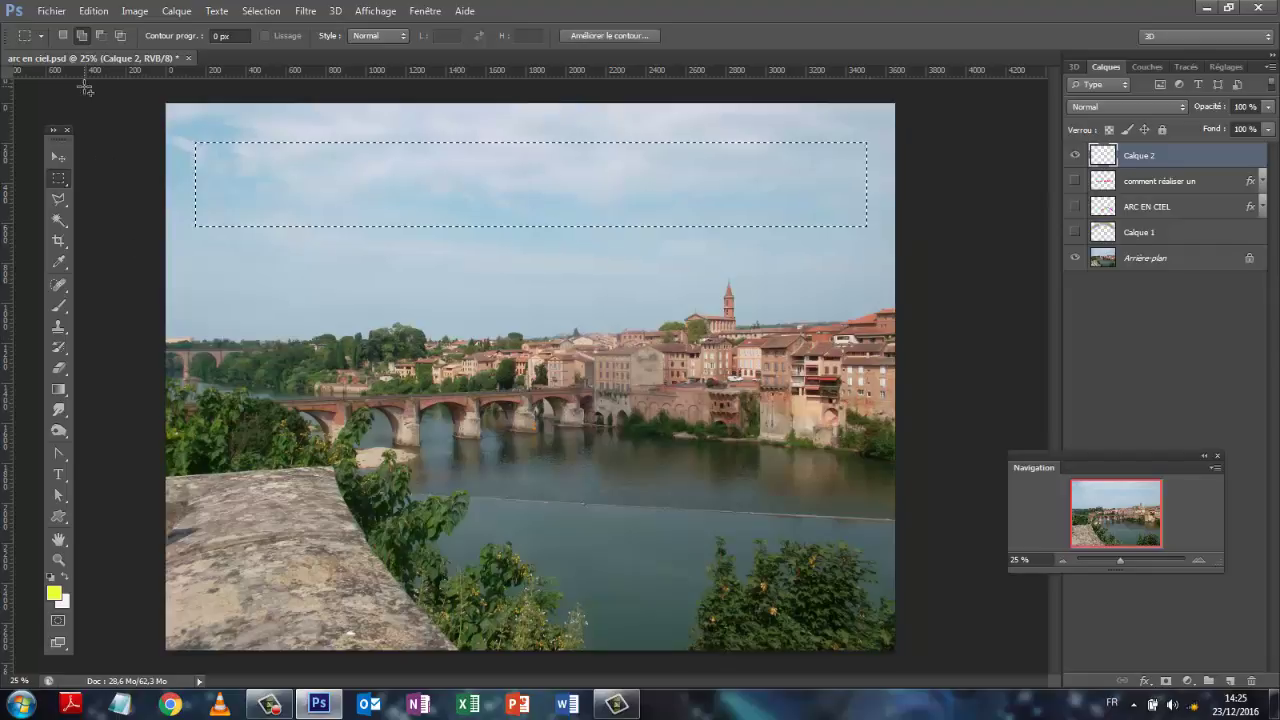
Edit the Gradient tool's rainbow gradient, setting its first color stop to red (#fb022b)
click(58, 389)
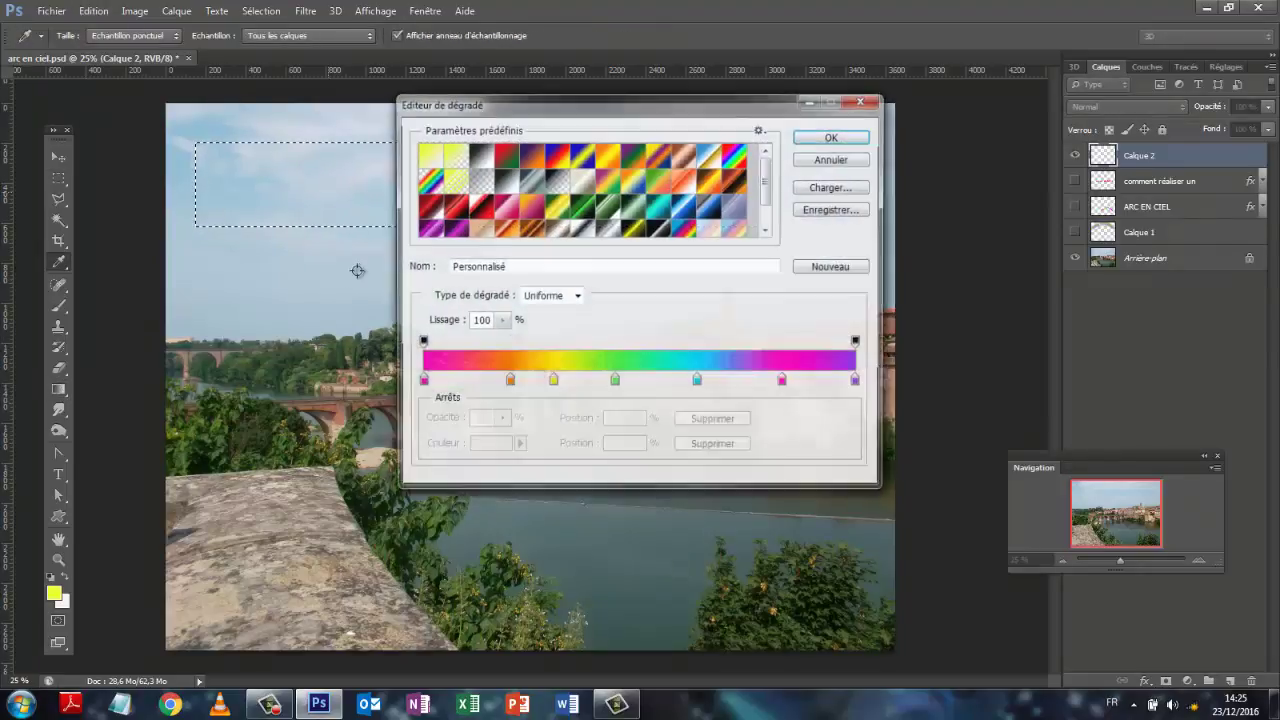
click(76, 37)
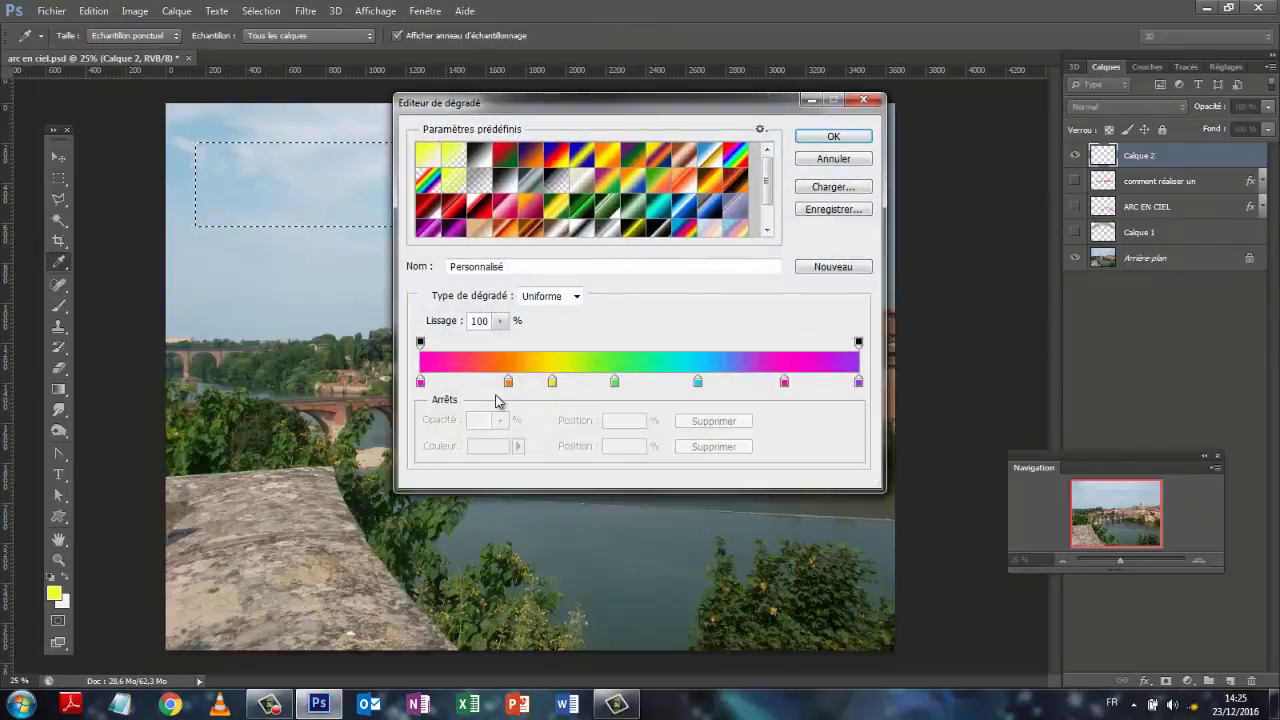
click(420, 383)
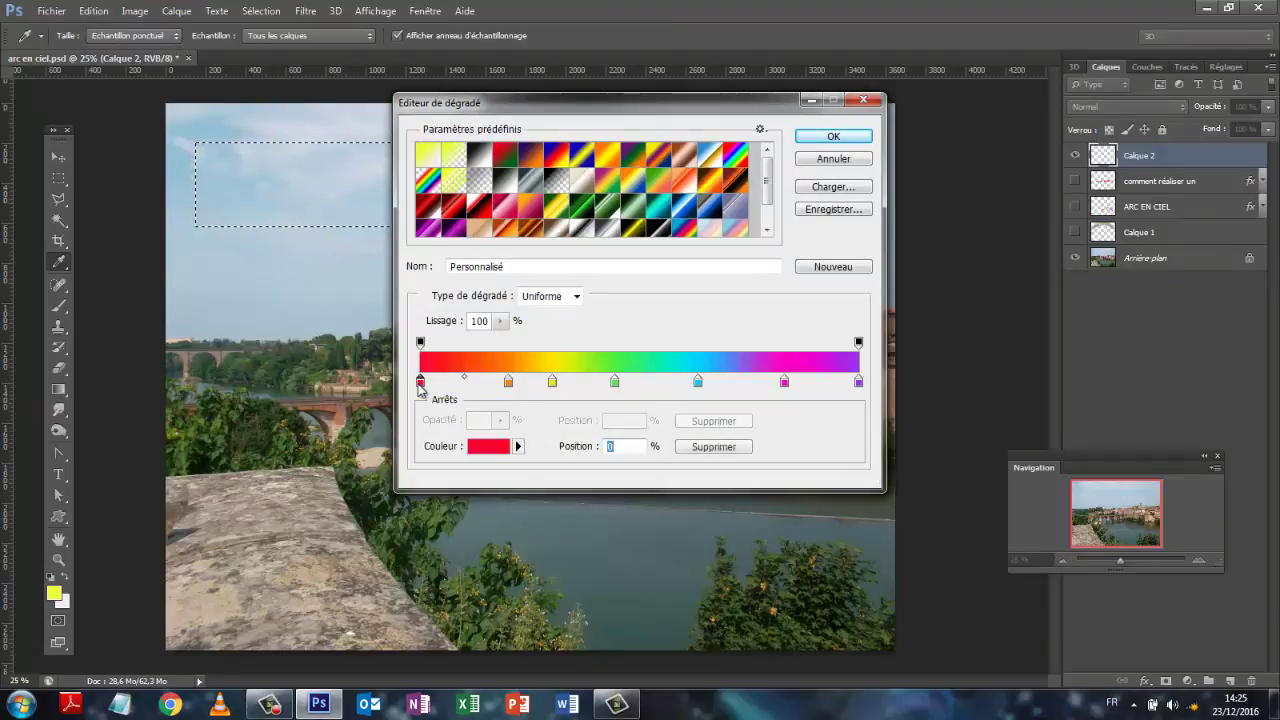
click(495, 452)
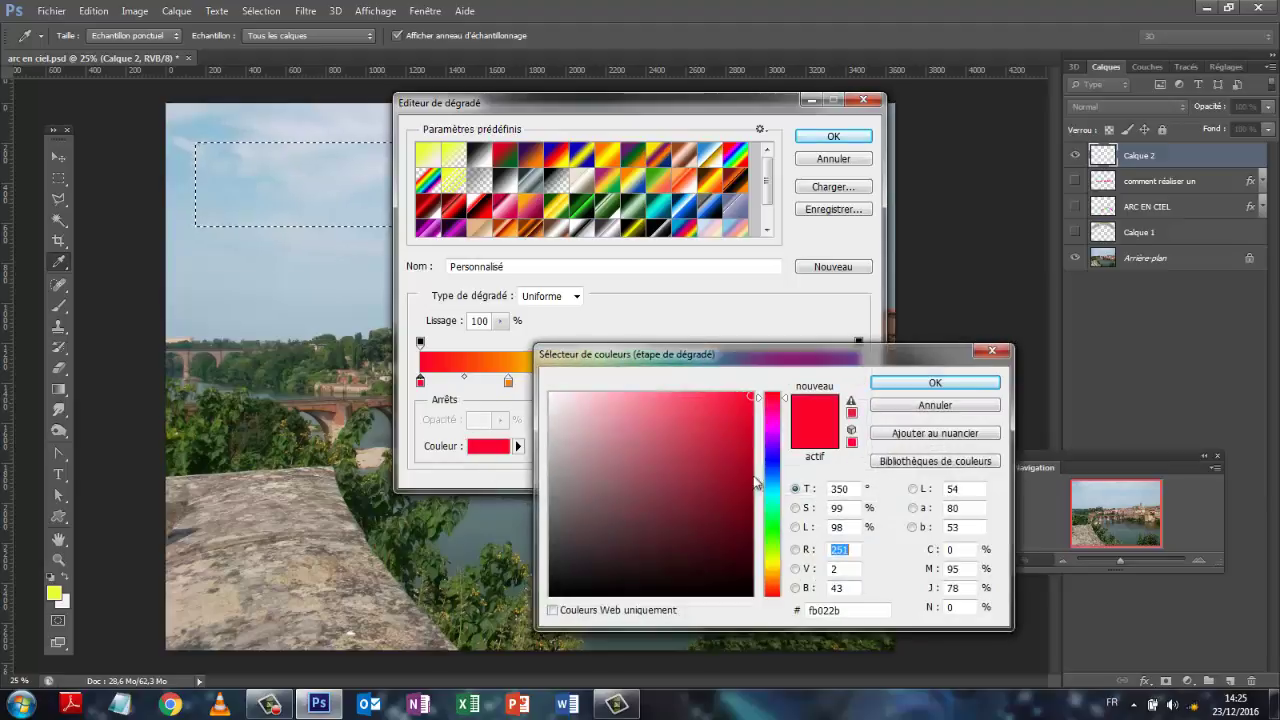
click(950, 381)
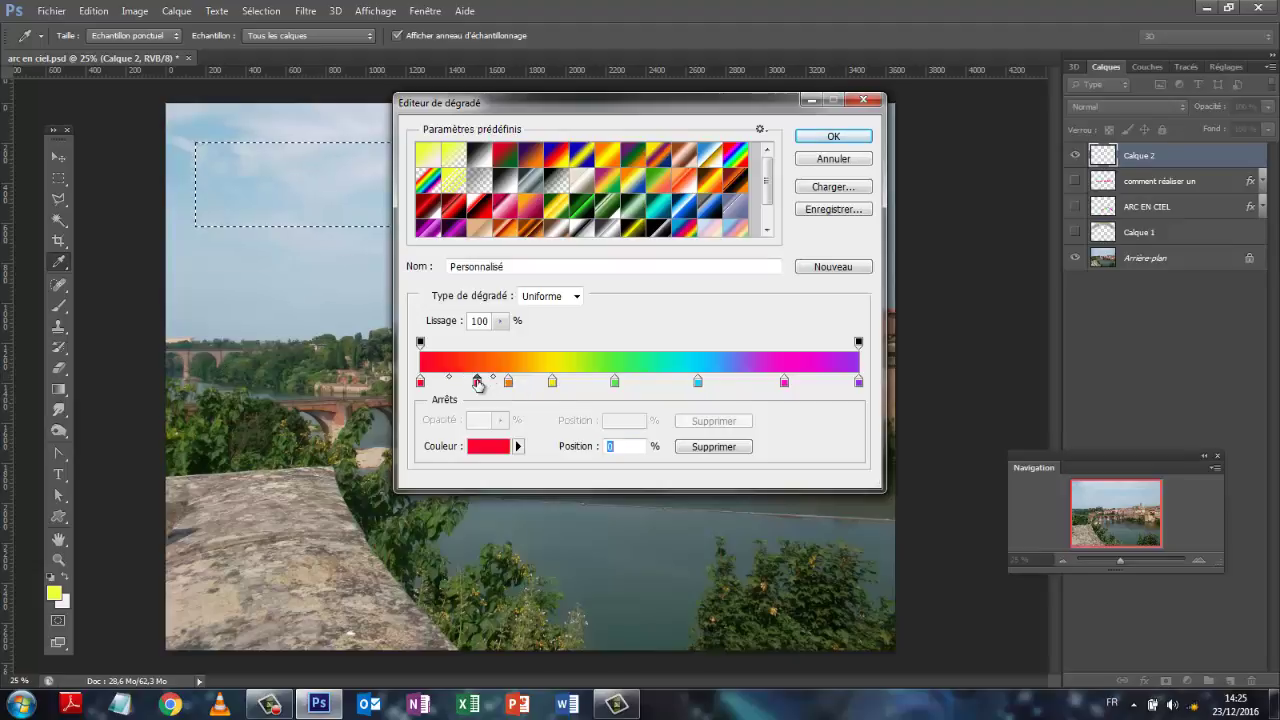
Add an extra red color stop at 13% of the gradient, delete it again and accept the gradient
click(477, 381)
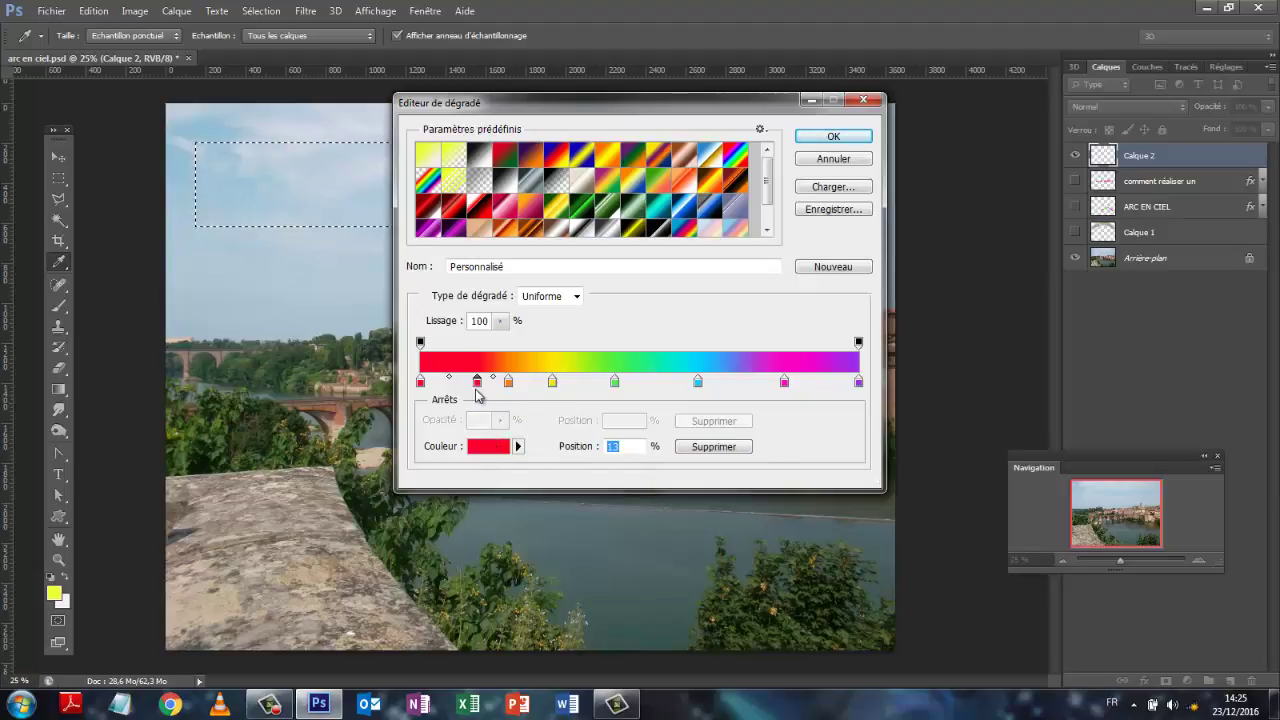
key(Delete)
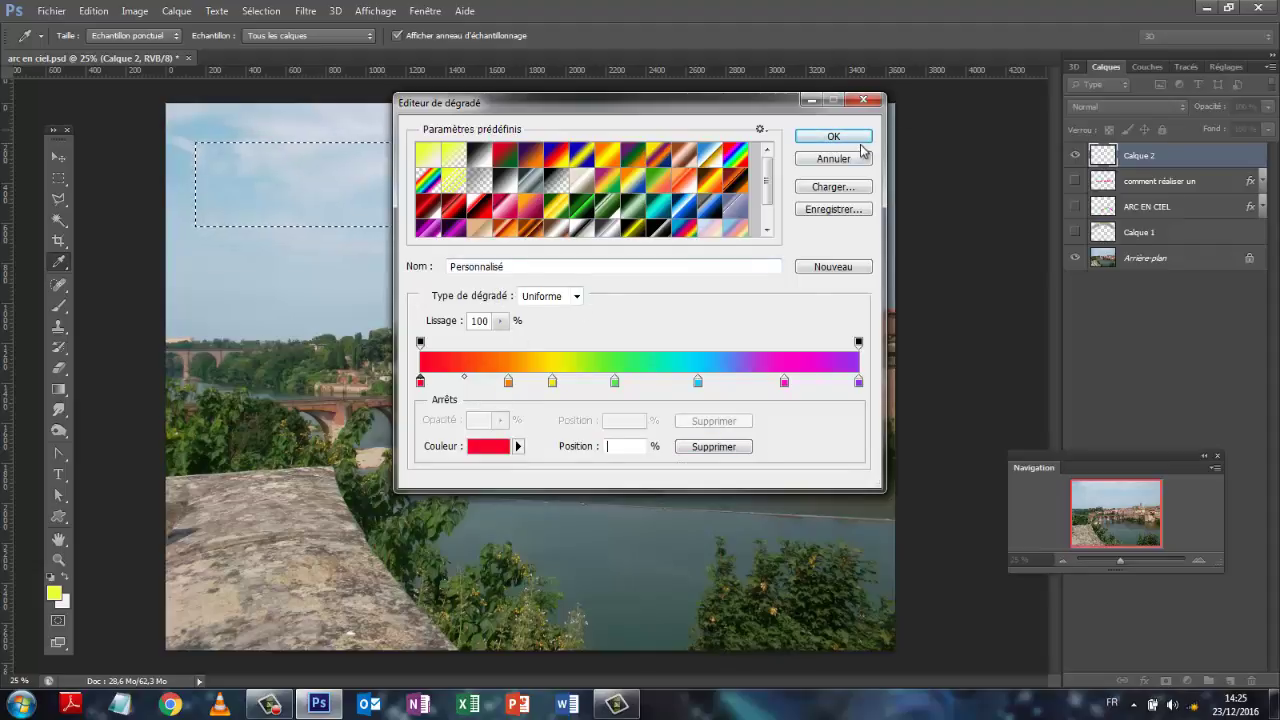
click(832, 136)
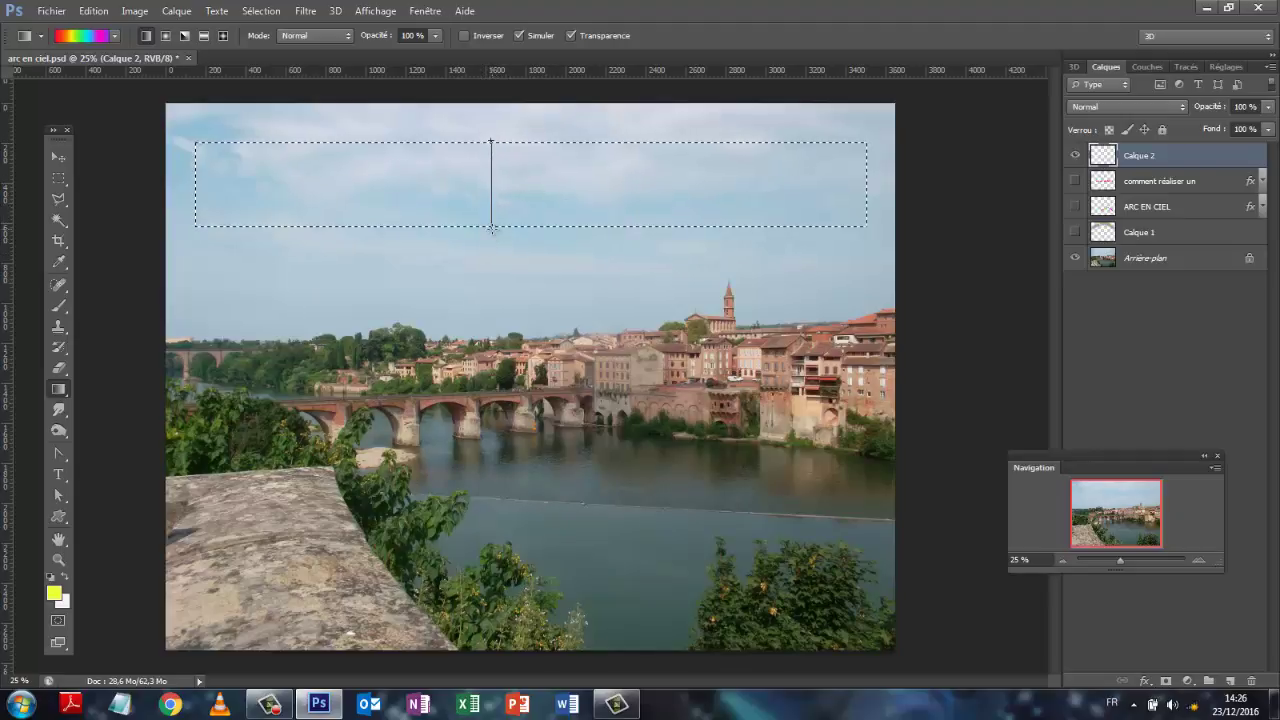
Fill the rectangular selection with the rainbow gradient running vertically from its upper to its lower edge, and deselect it
drag(491, 228, 491, 228)
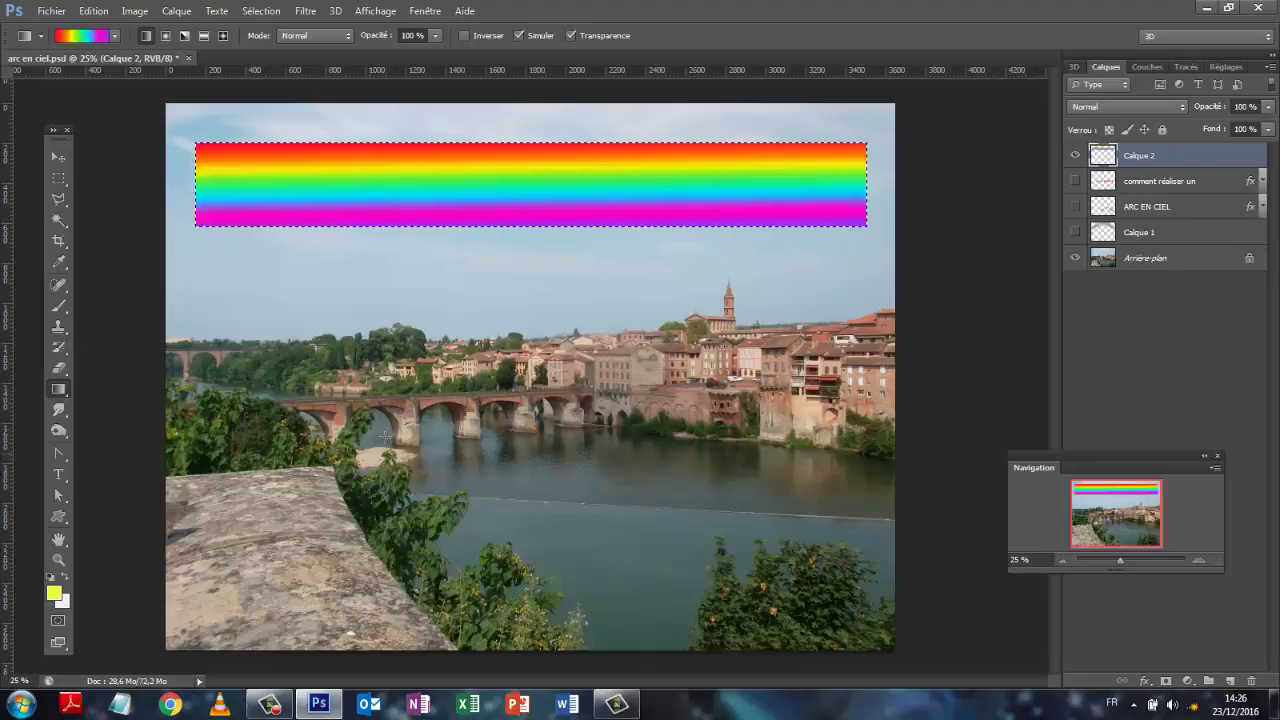
click(262, 12)
click(285, 43)
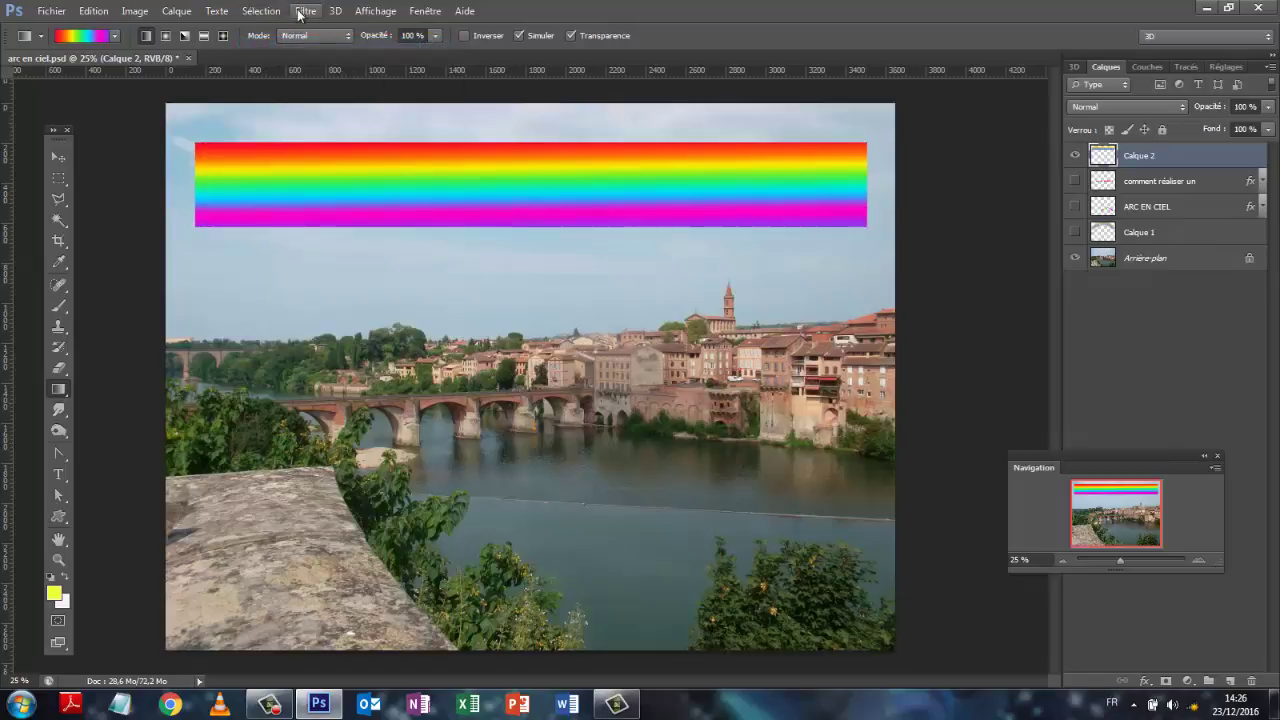
Soften the rainbow band with a Gaussian blur (Flou gaussien) of 33.2 pixels radius
click(300, 12)
mouse_move(383, 178)
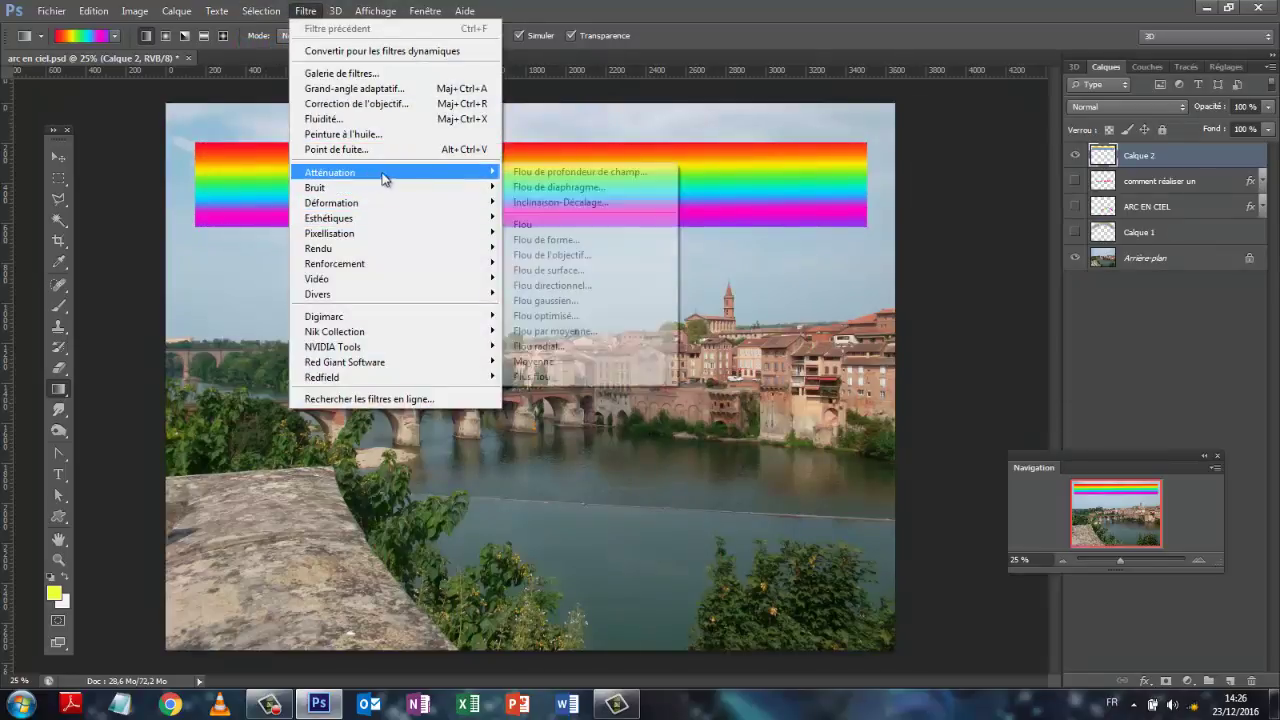
click(566, 302)
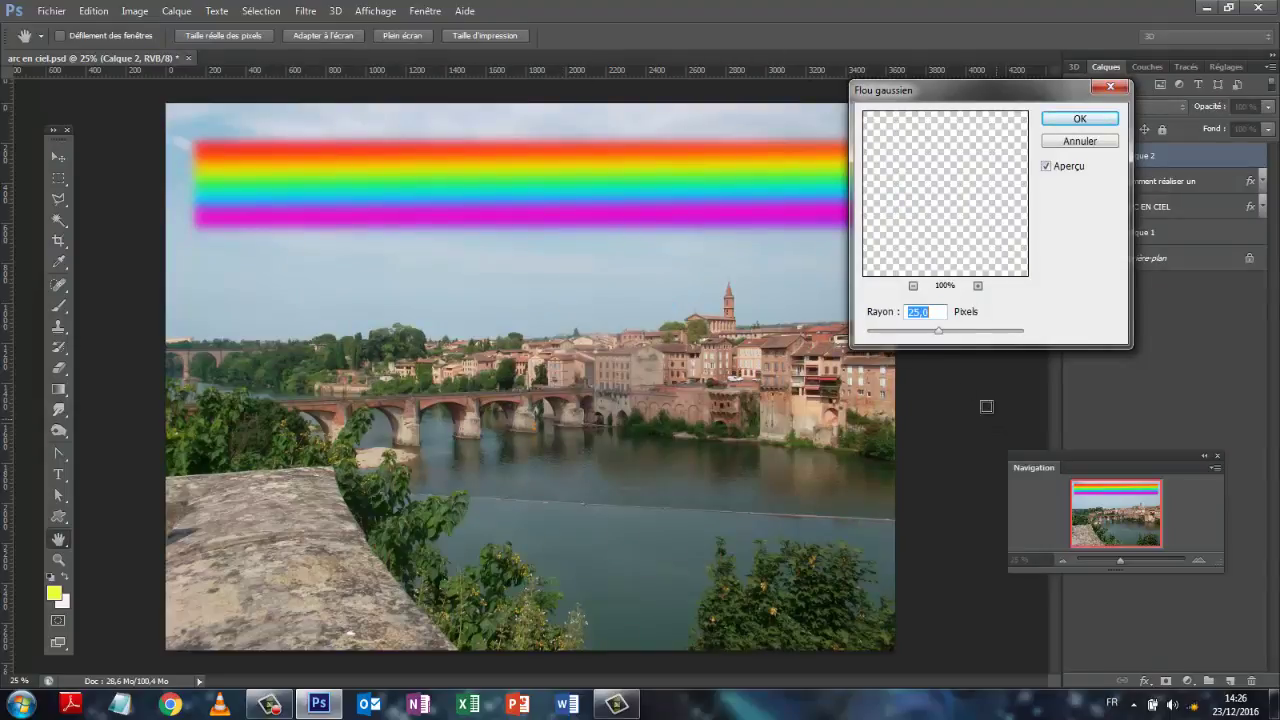
drag(939, 332, 960, 336)
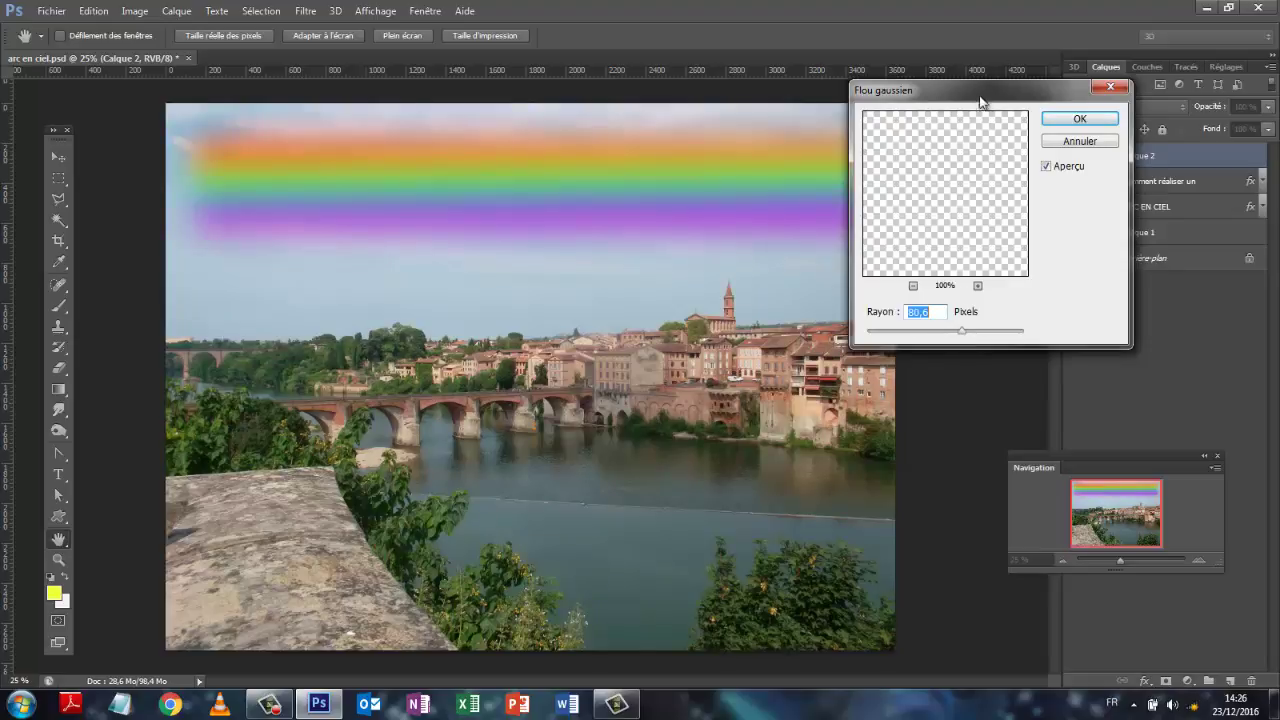
drag(982, 90, 1127, 67)
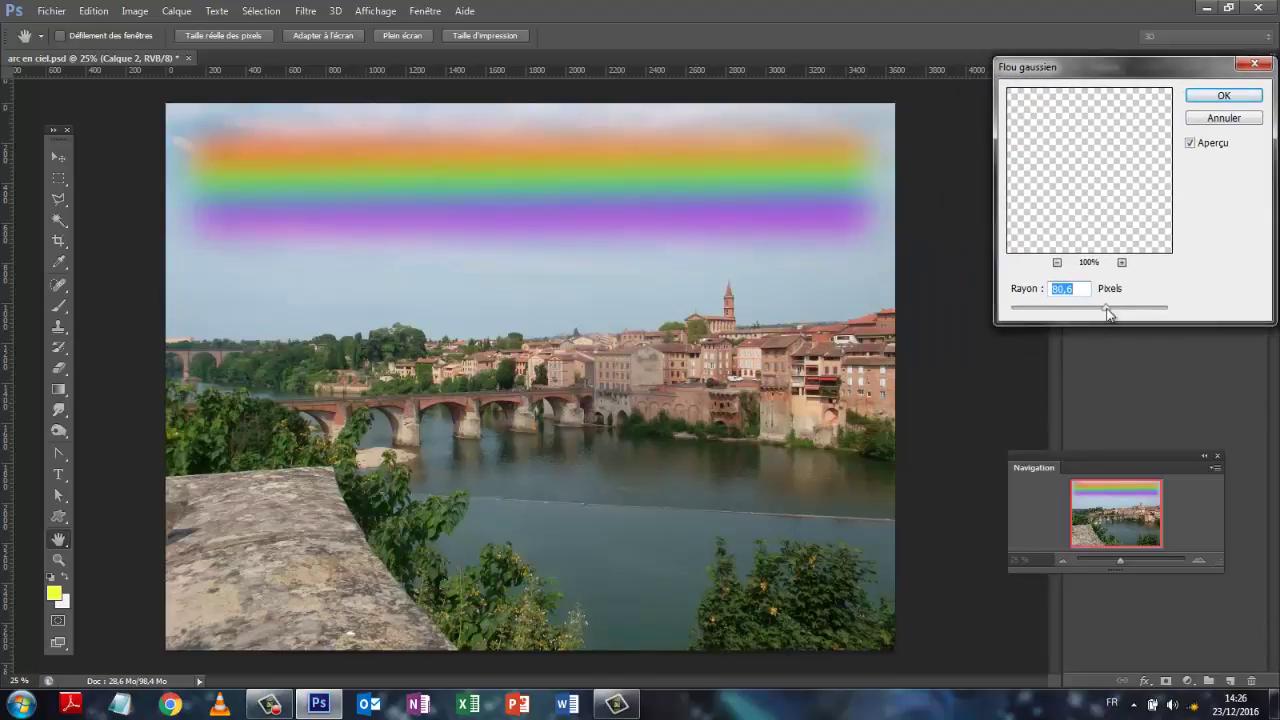
mouse_move(1107, 313)
mouse_down()
mouse_move(1124, 316)
mouse_move(1087, 308)
mouse_up()
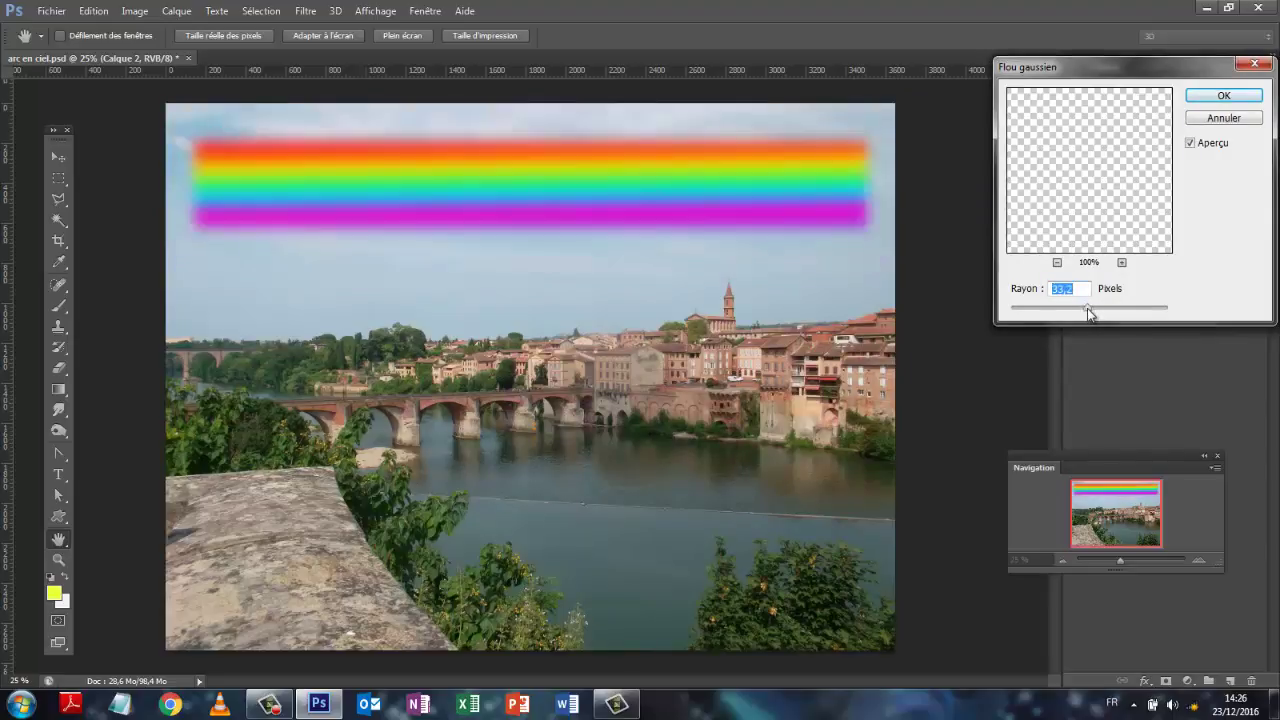
click(1218, 96)
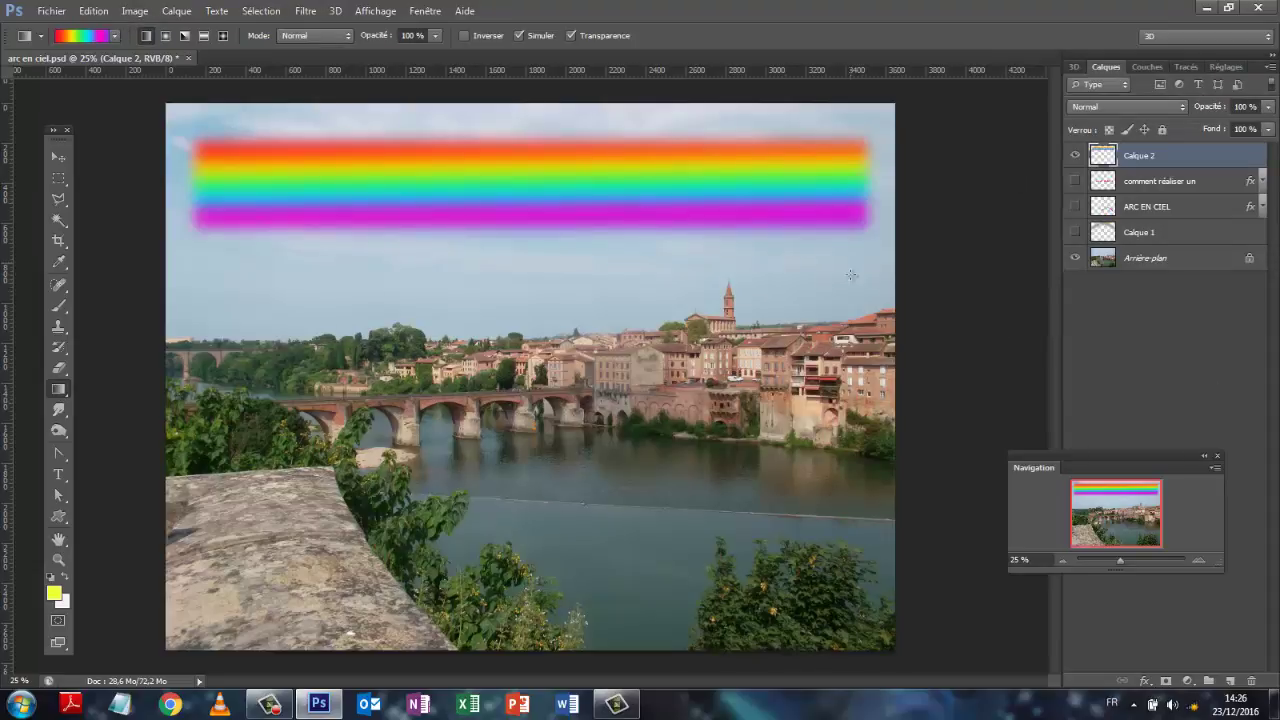
Warp the rainbow band with the Arc (Déformation) preset at 50% bend and shift it down so the whole arch lies over the sky
click(93, 12)
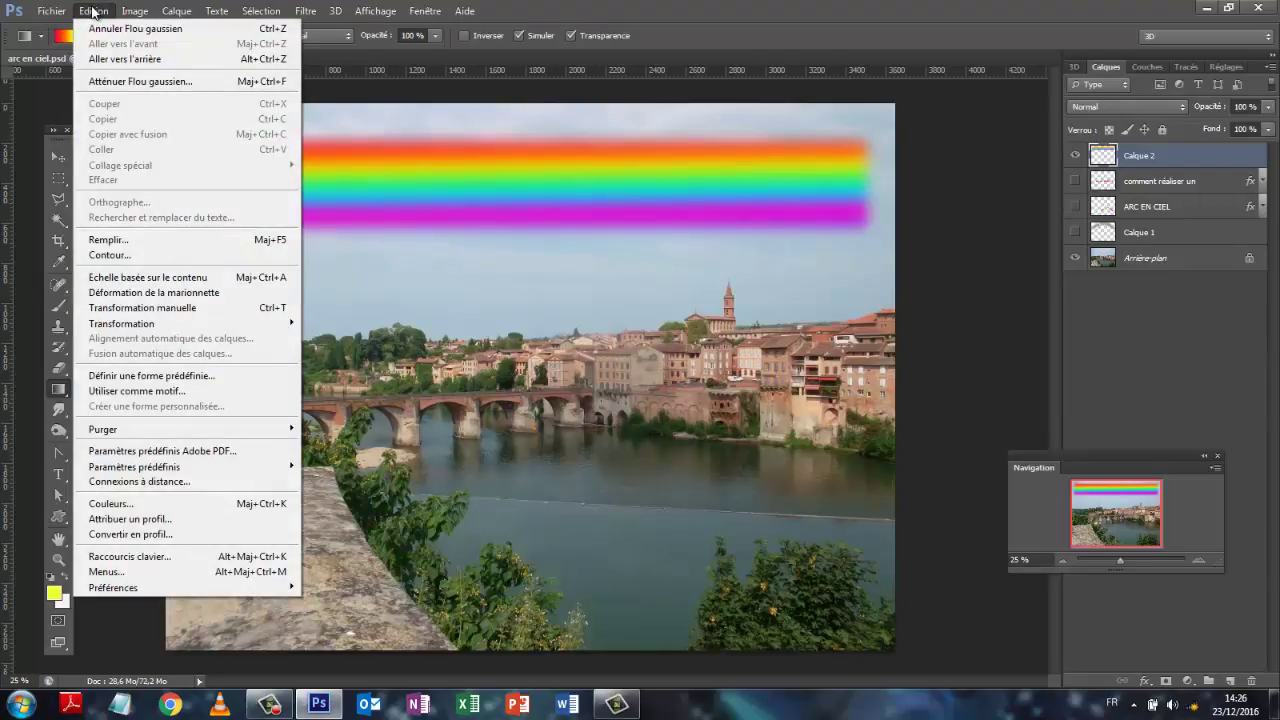
mouse_move(167, 330)
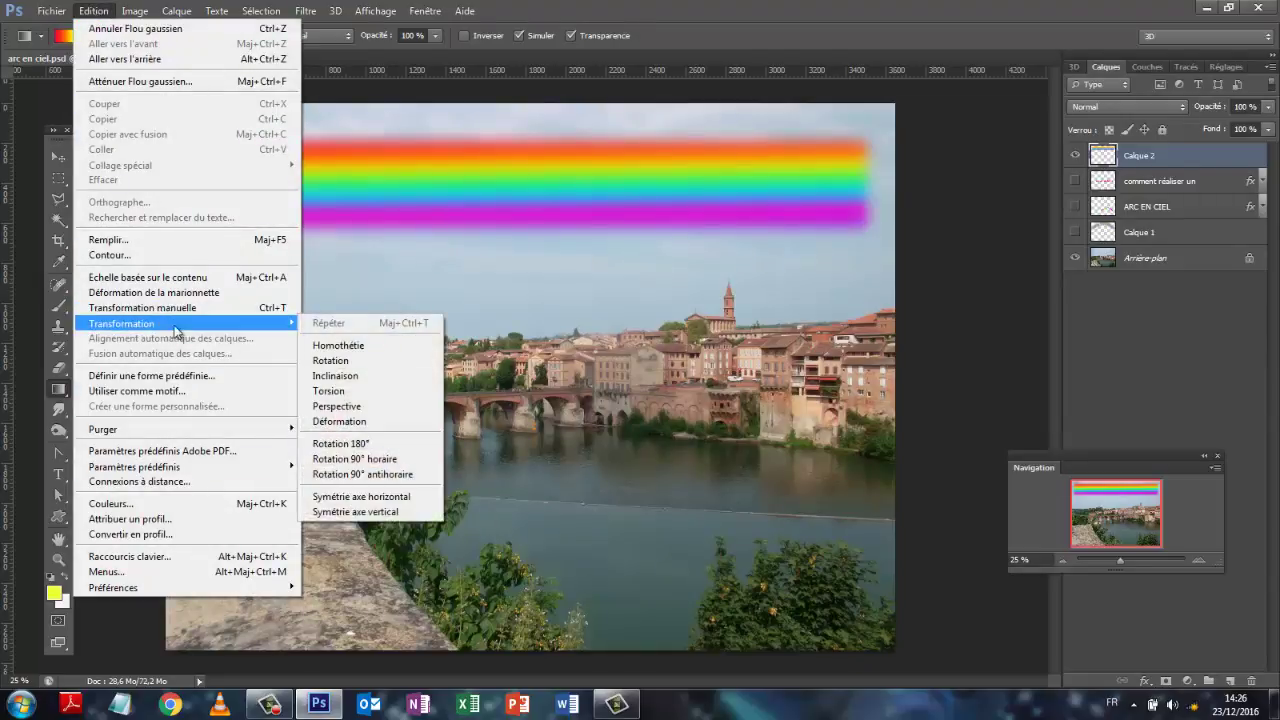
click(322, 424)
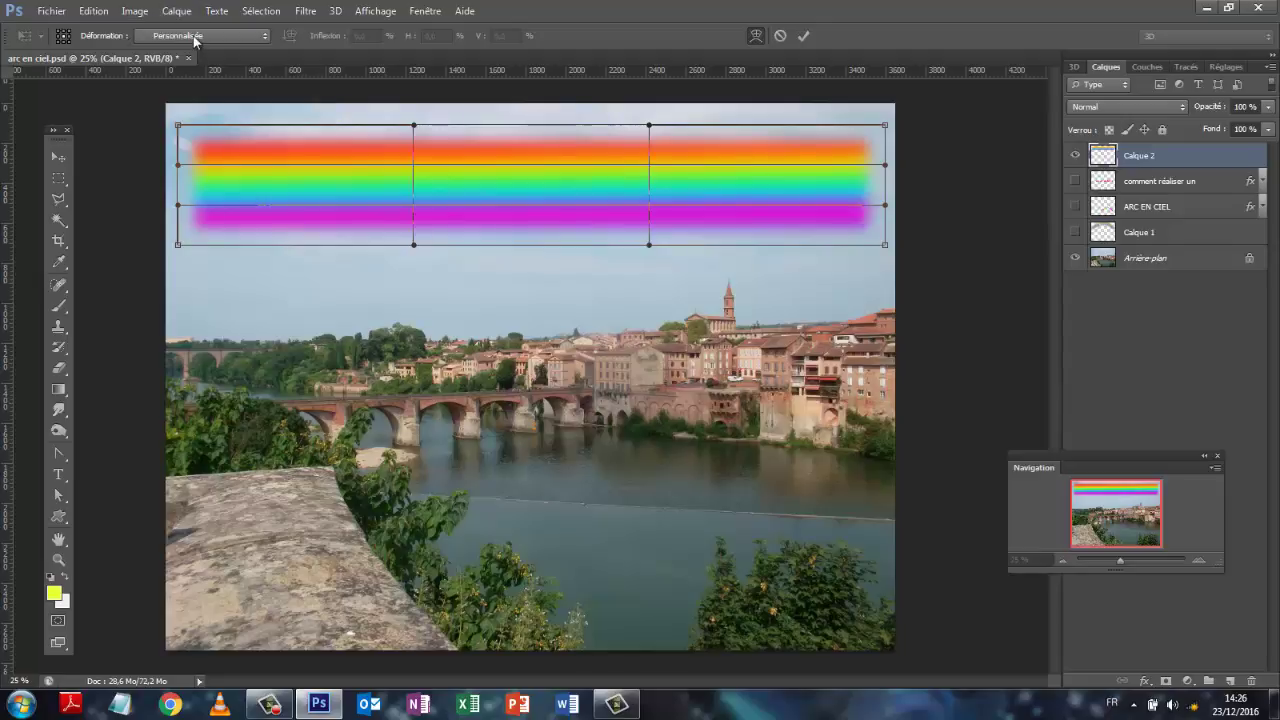
click(265, 36)
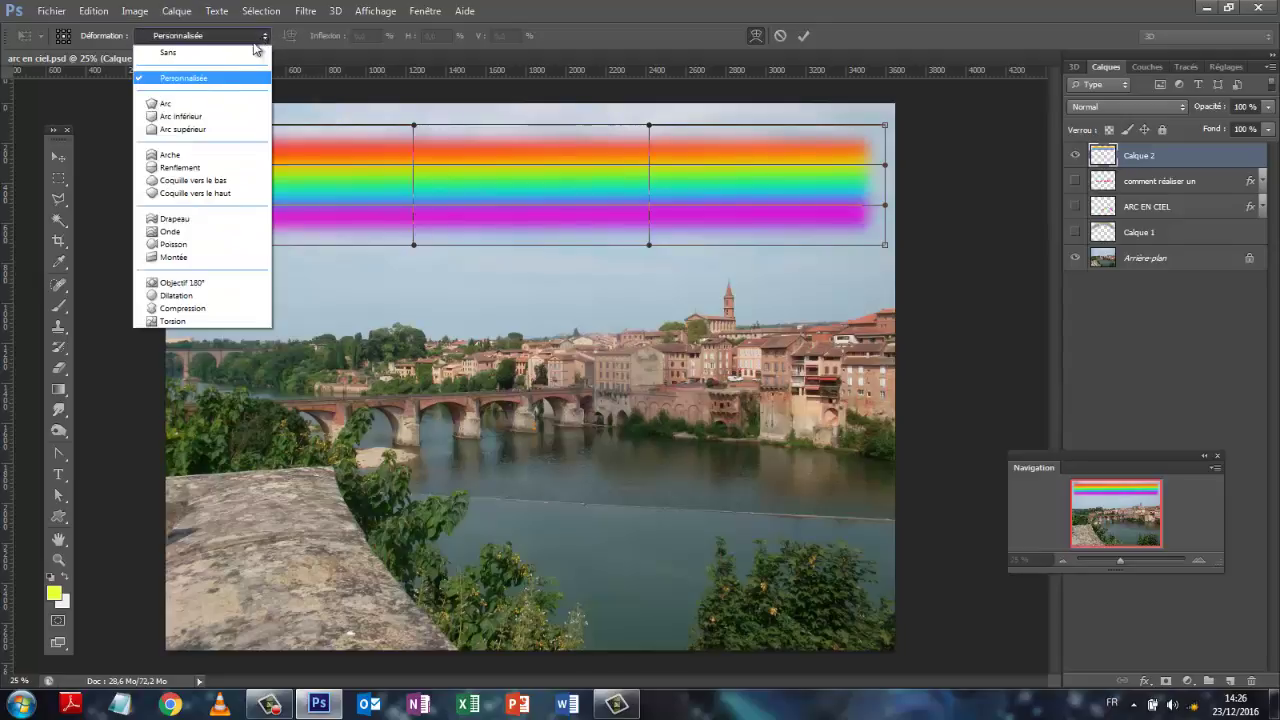
click(186, 108)
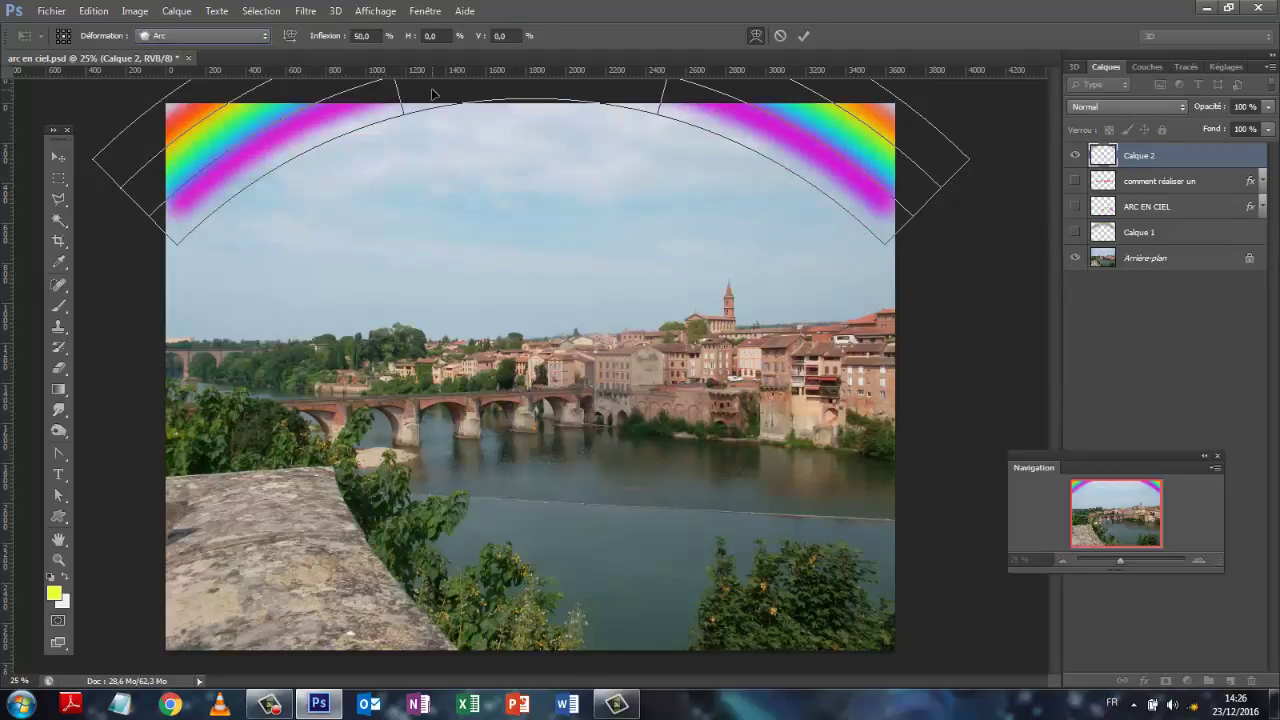
drag(397, 110, 419, 248)
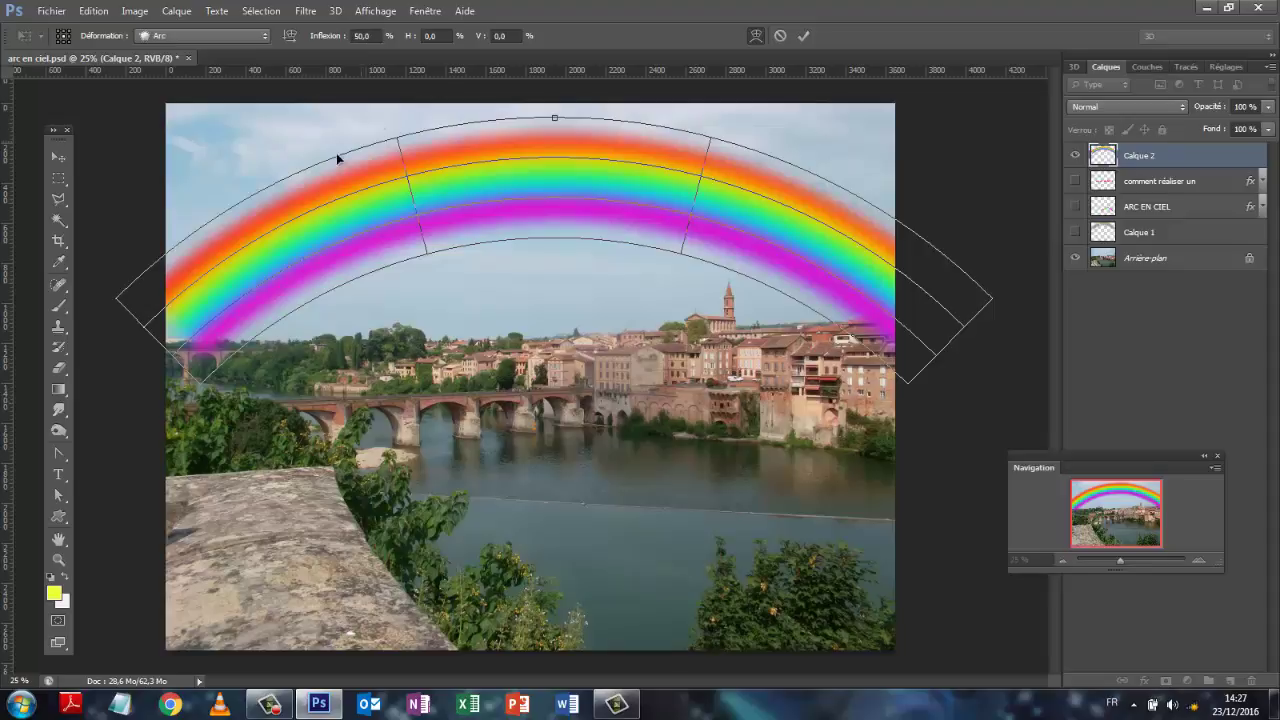
click(805, 37)
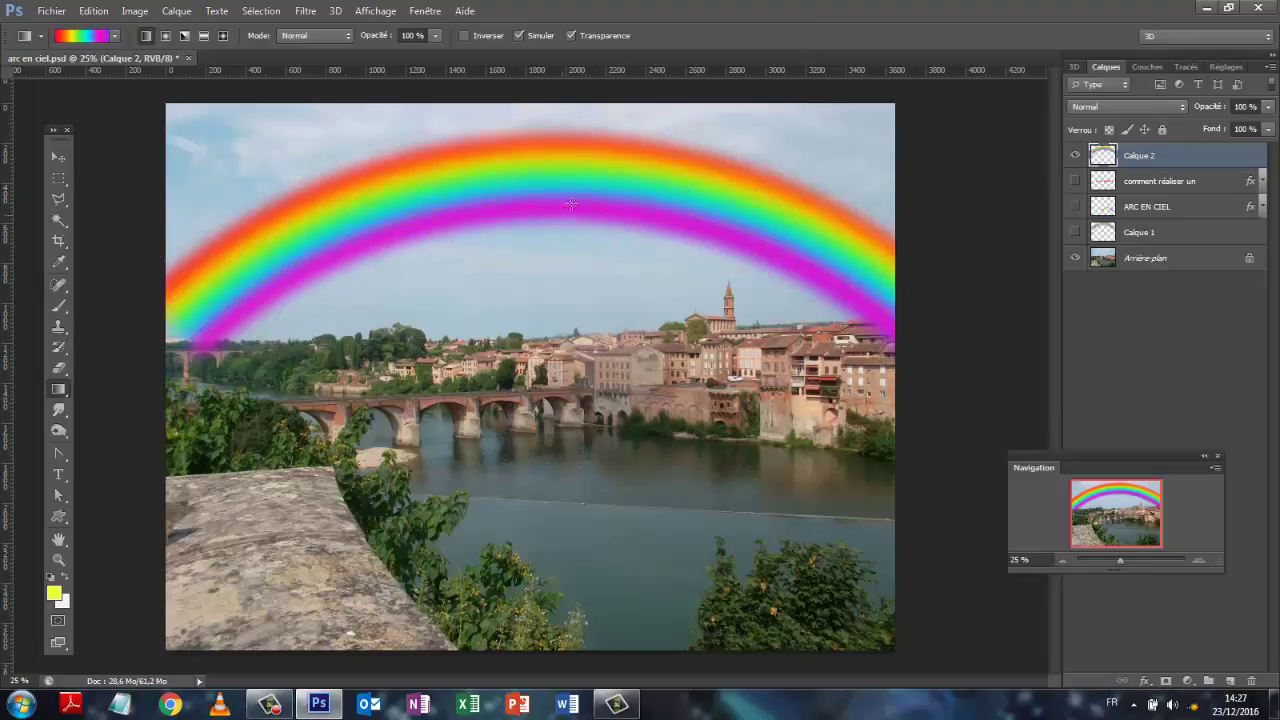
Move the rainbow up so its ends meet the horizon, and stretch it sideways to about 102.7% of its width
click(57, 155)
drag(552, 182, 521, 139)
key(ctrl+t)
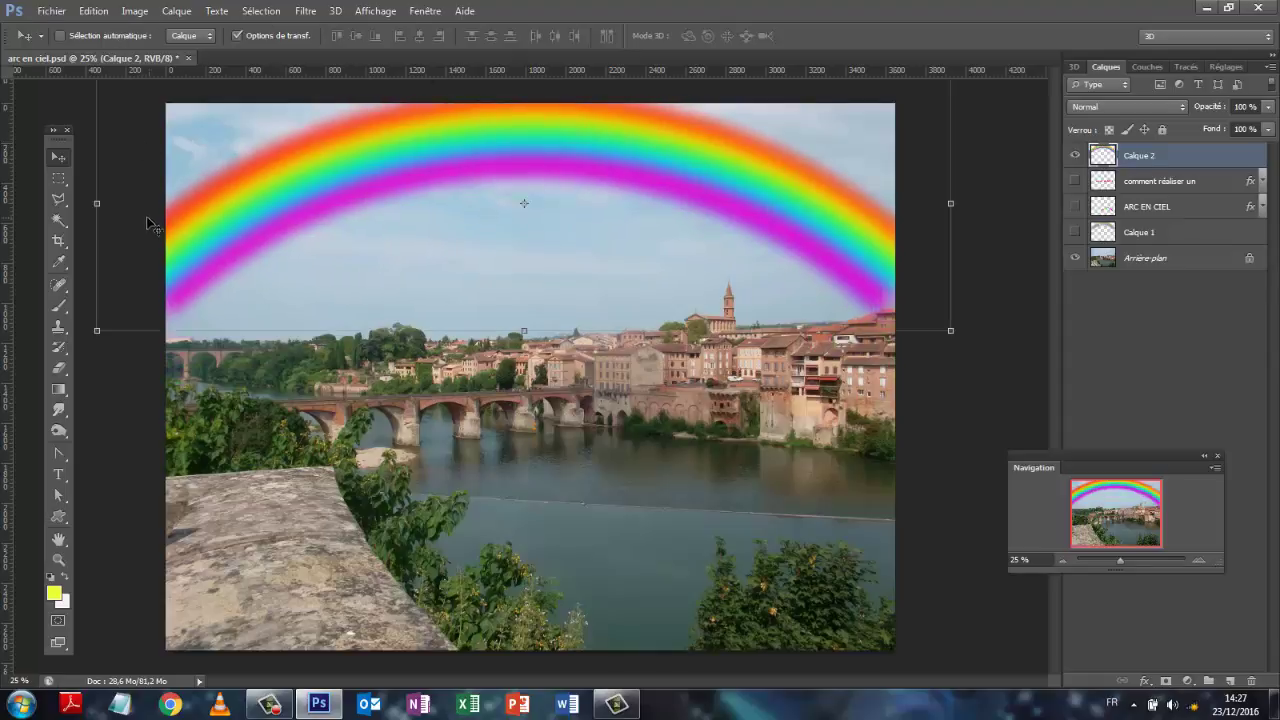
drag(95, 204, 81, 204)
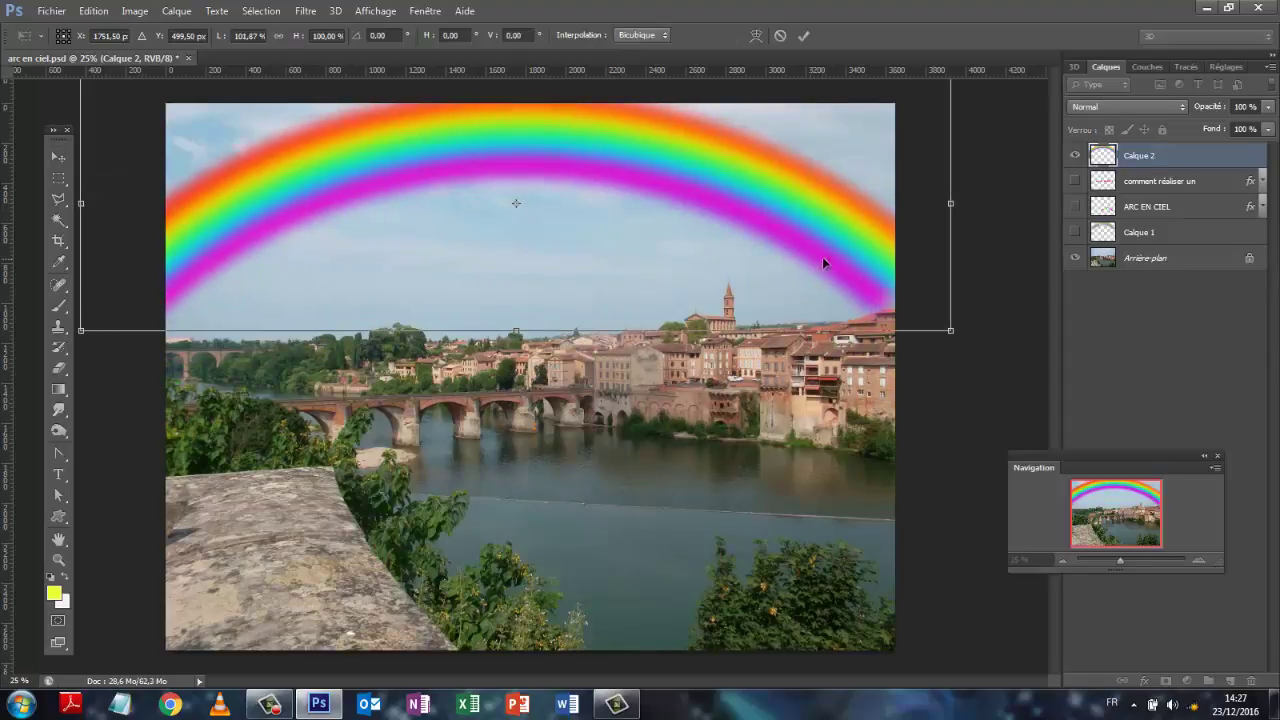
drag(956, 209, 960, 206)
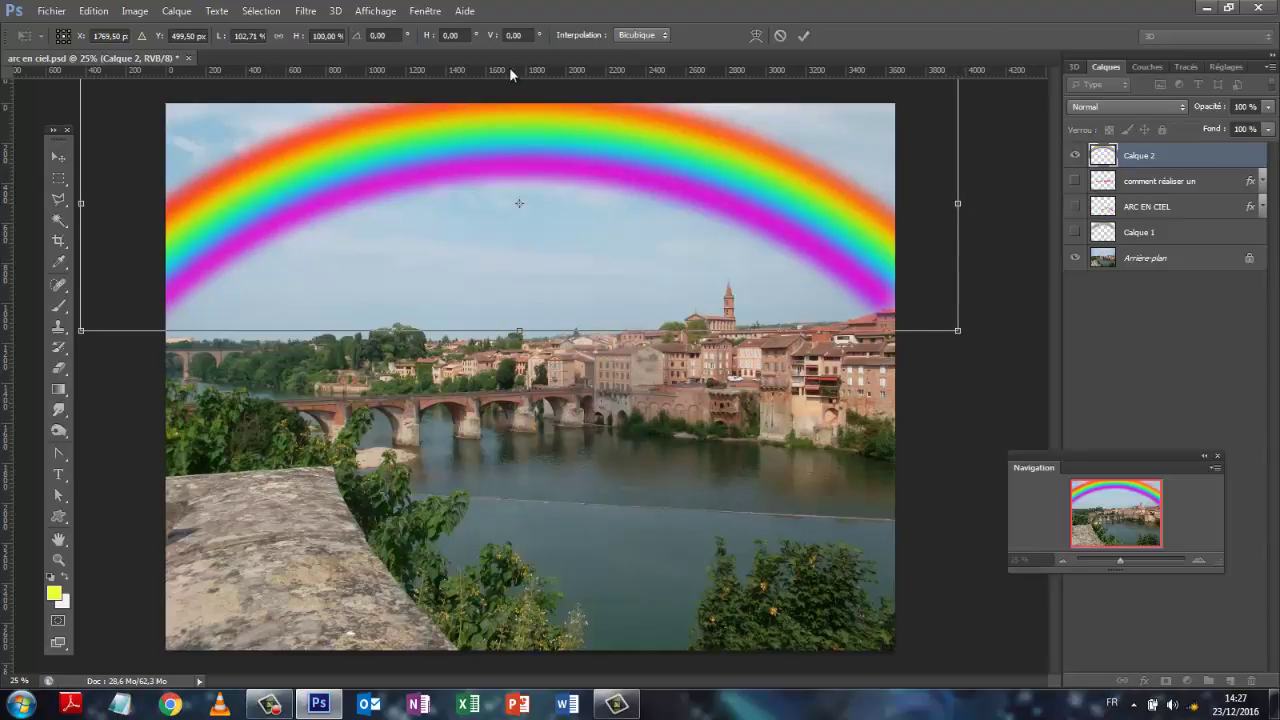
click(803, 35)
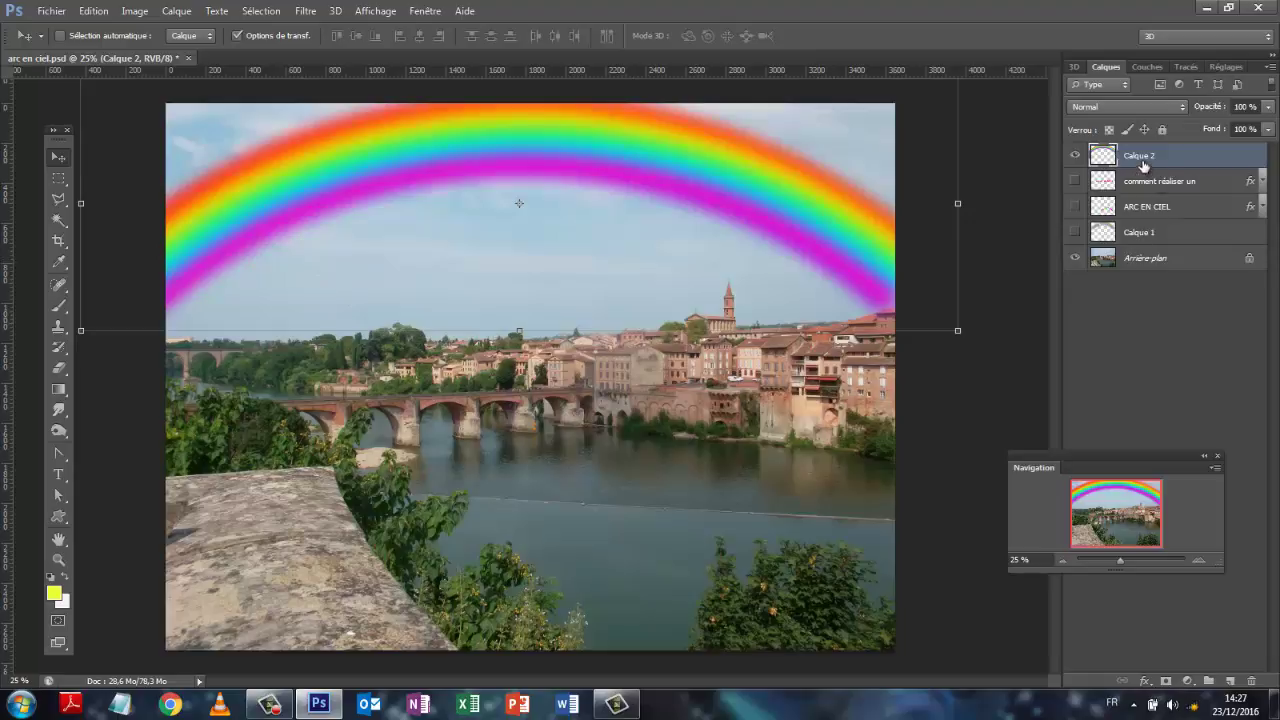
Set the rainbow layer's blending mode to Lumière tamisée (Soft Light)
click(1182, 106)
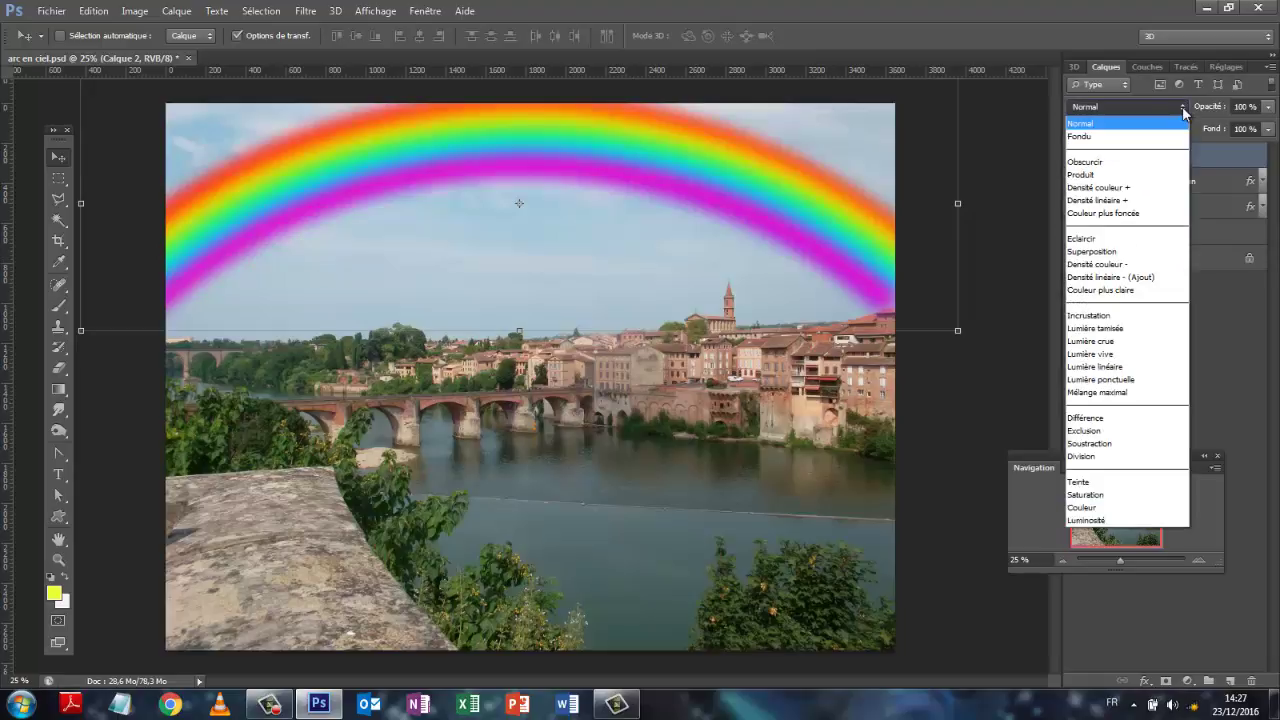
click(1080, 328)
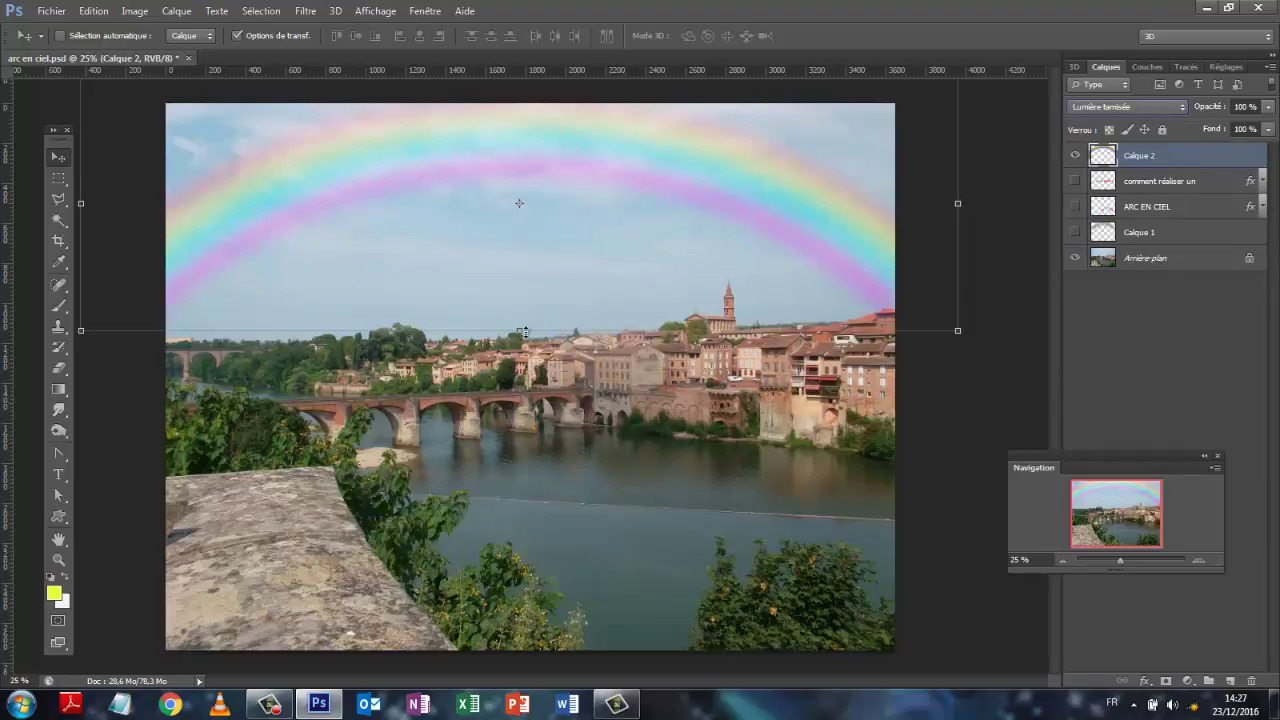
Transform the rainbow to about 103.8% width and 75.4% height, with a tilt of about -5.8°
drag(517, 330, 519, 267)
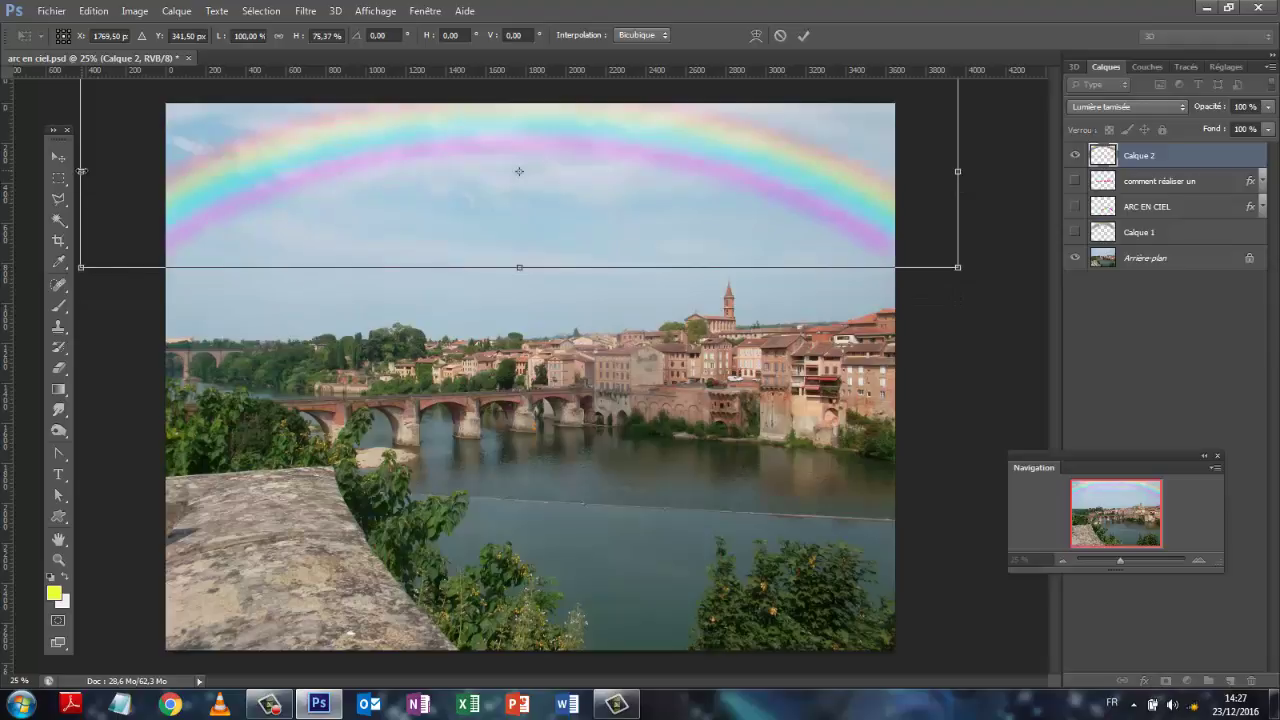
drag(81, 171, 46, 171)
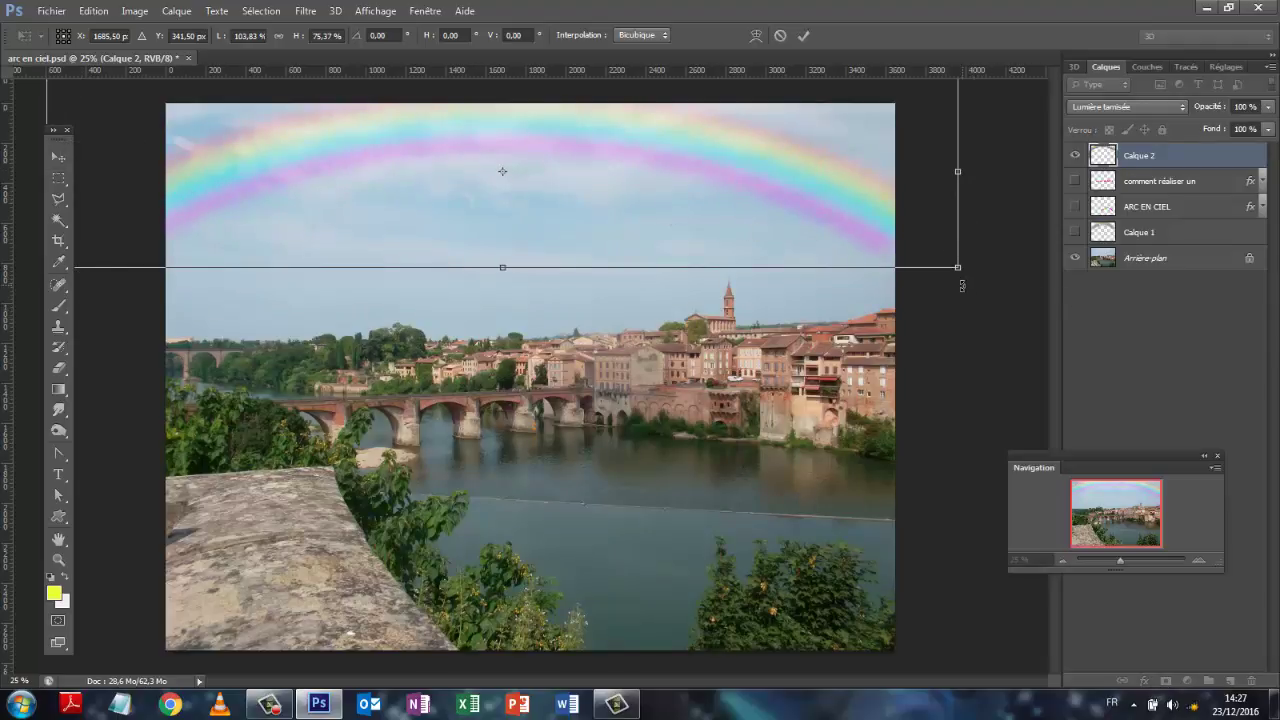
drag(972, 283, 983, 234)
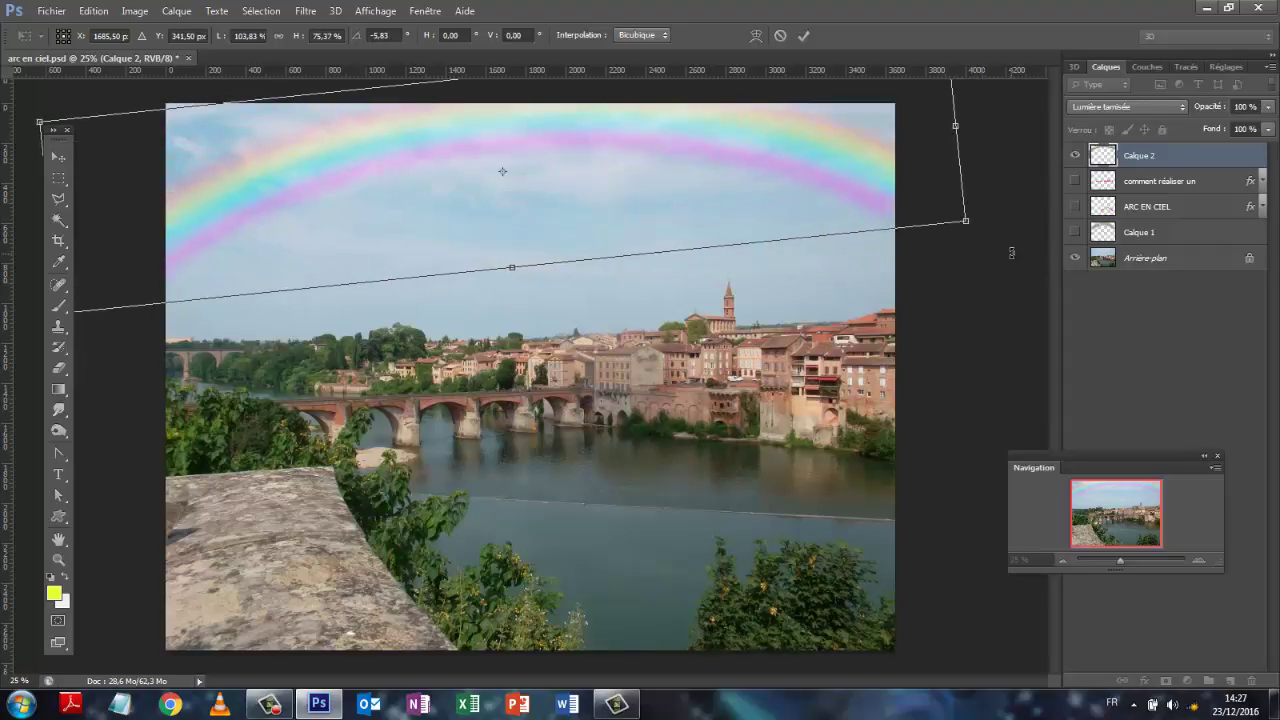
Lower the rainbow layer's opacity to 66% and, with the transform applied, shift the rainbow slightly down in the sky
click(1268, 107)
drag(1270, 128, 1241, 128)
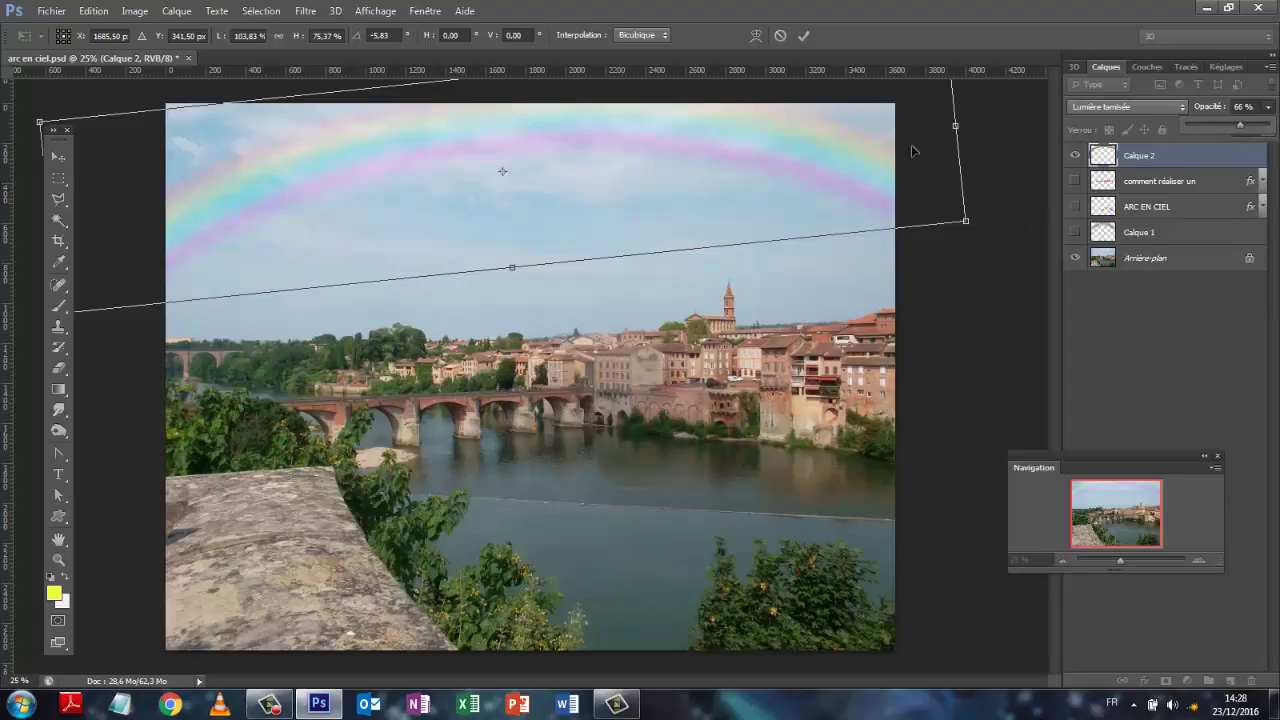
click(804, 36)
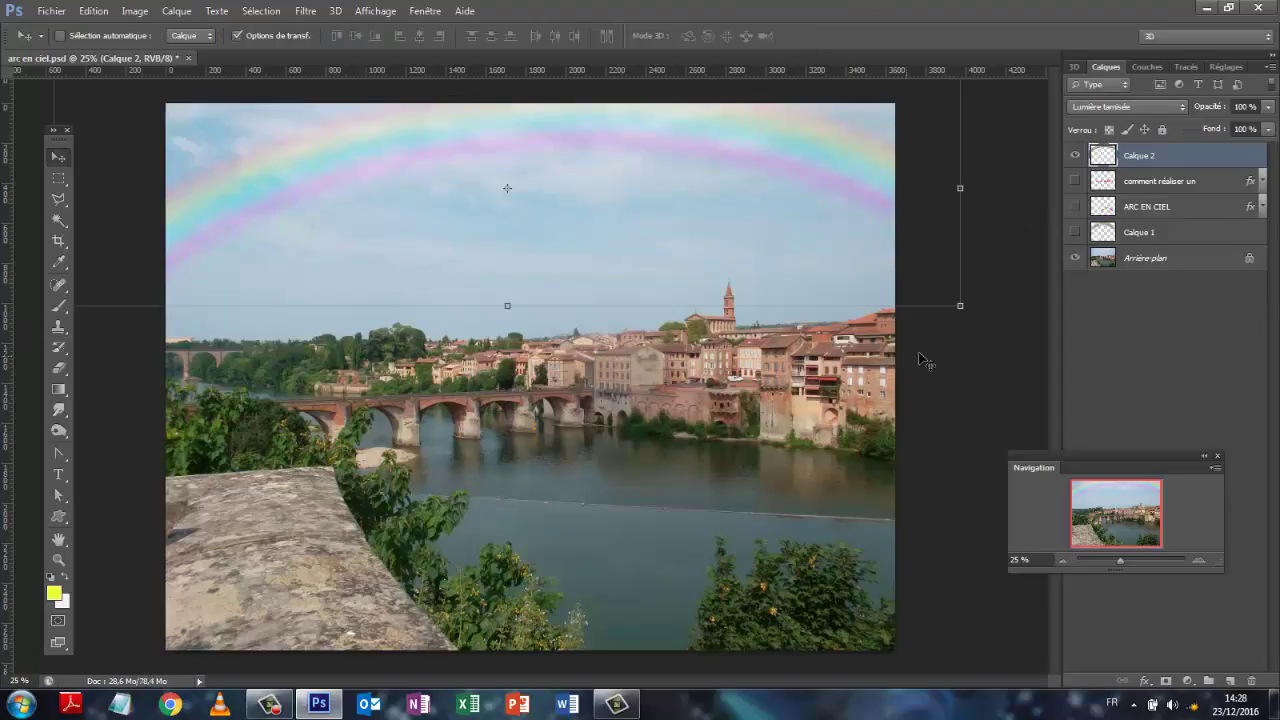
drag(289, 177, 290, 199)
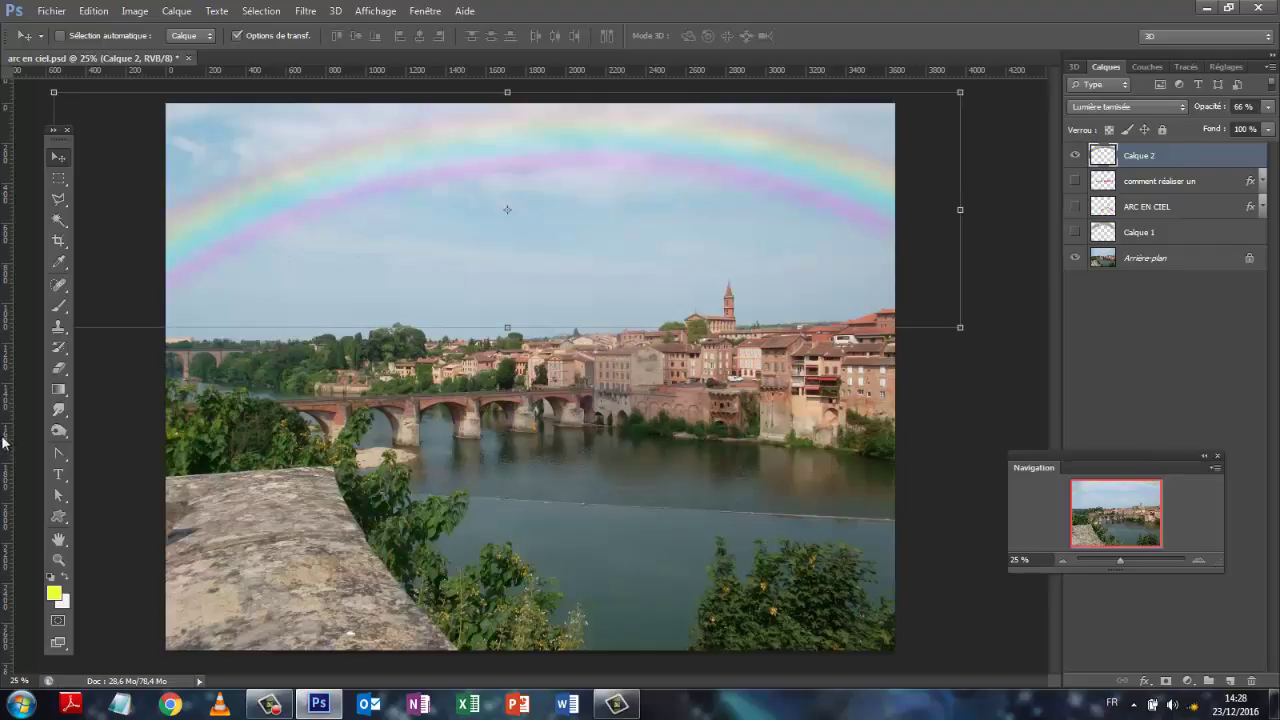
Fade parts of the rainbow, especially its left end, with the Eraser at 35% opacity
click(61, 370)
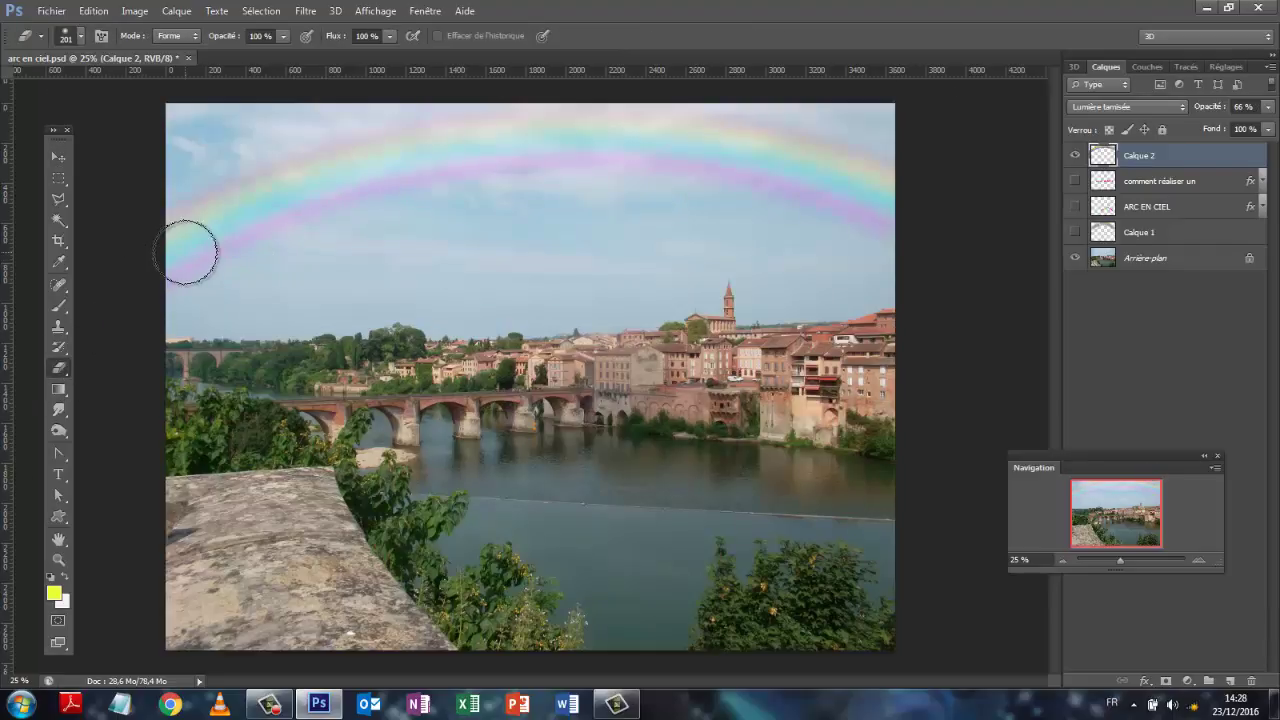
click(283, 36)
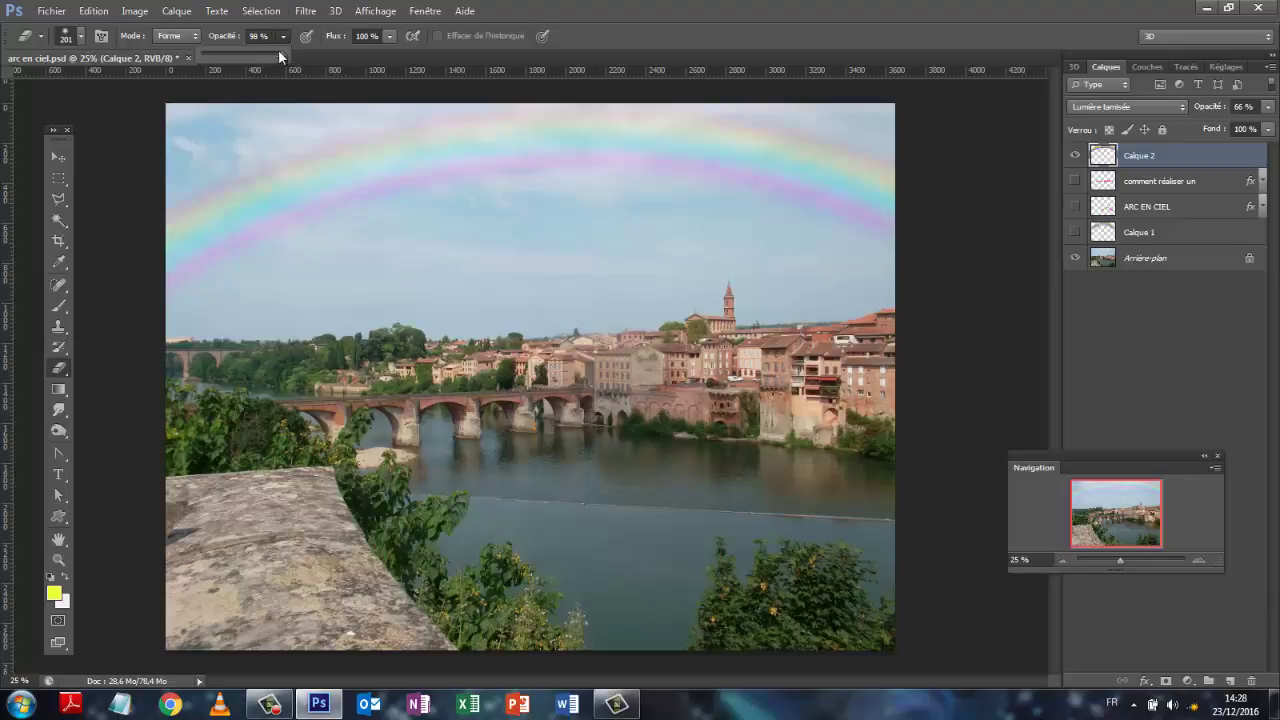
drag(278, 52, 230, 54)
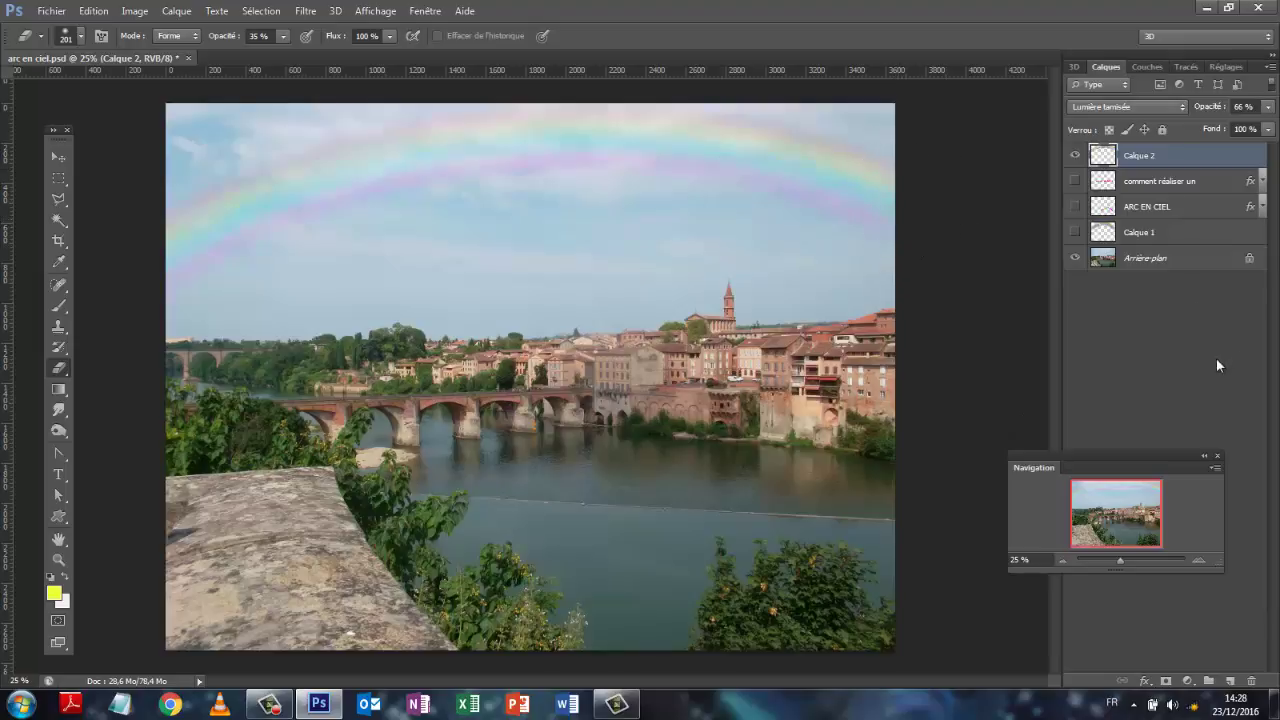
mouse_move(289, 203)
mouse_down()
mouse_move(181, 242)
mouse_move(137, 114)
mouse_move(205, 165)
mouse_up()
Set the rainbow layer's opacity to 60% and its blending mode to Incrustation (Overlay)
click(1268, 106)
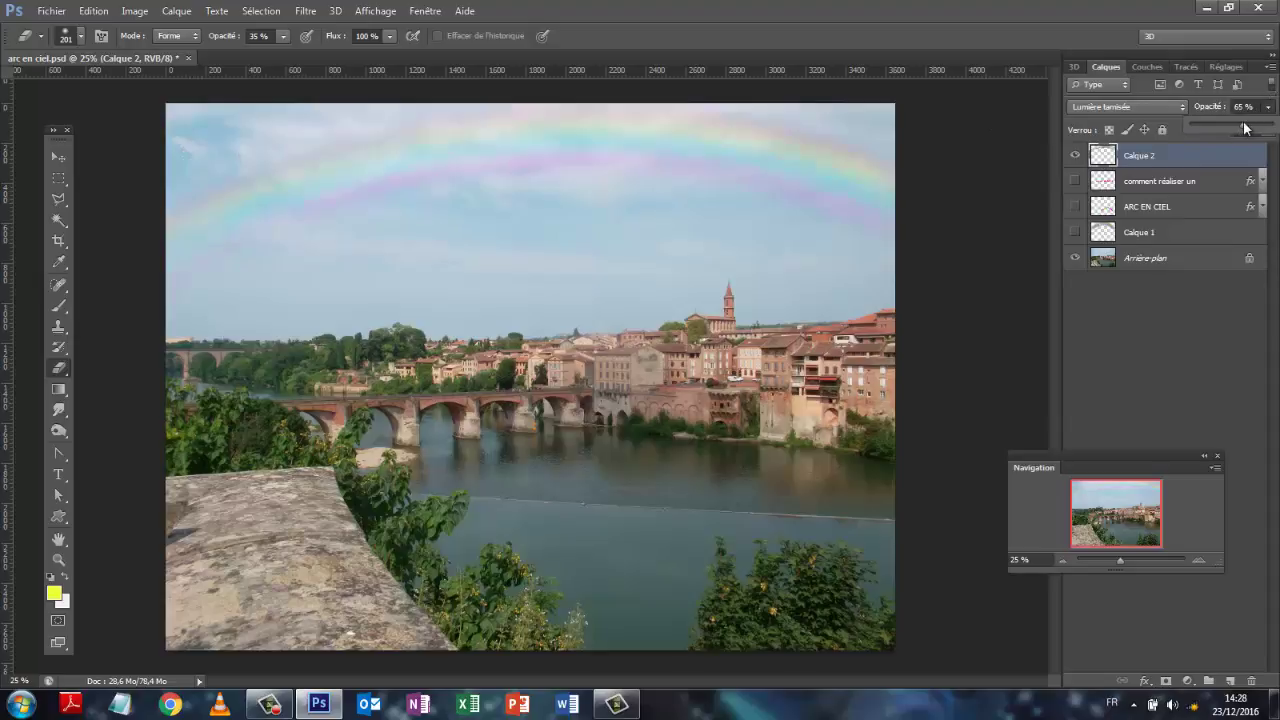
mouse_move(1247, 127)
mouse_down()
mouse_move(1225, 127)
mouse_move(1240, 126)
mouse_up()
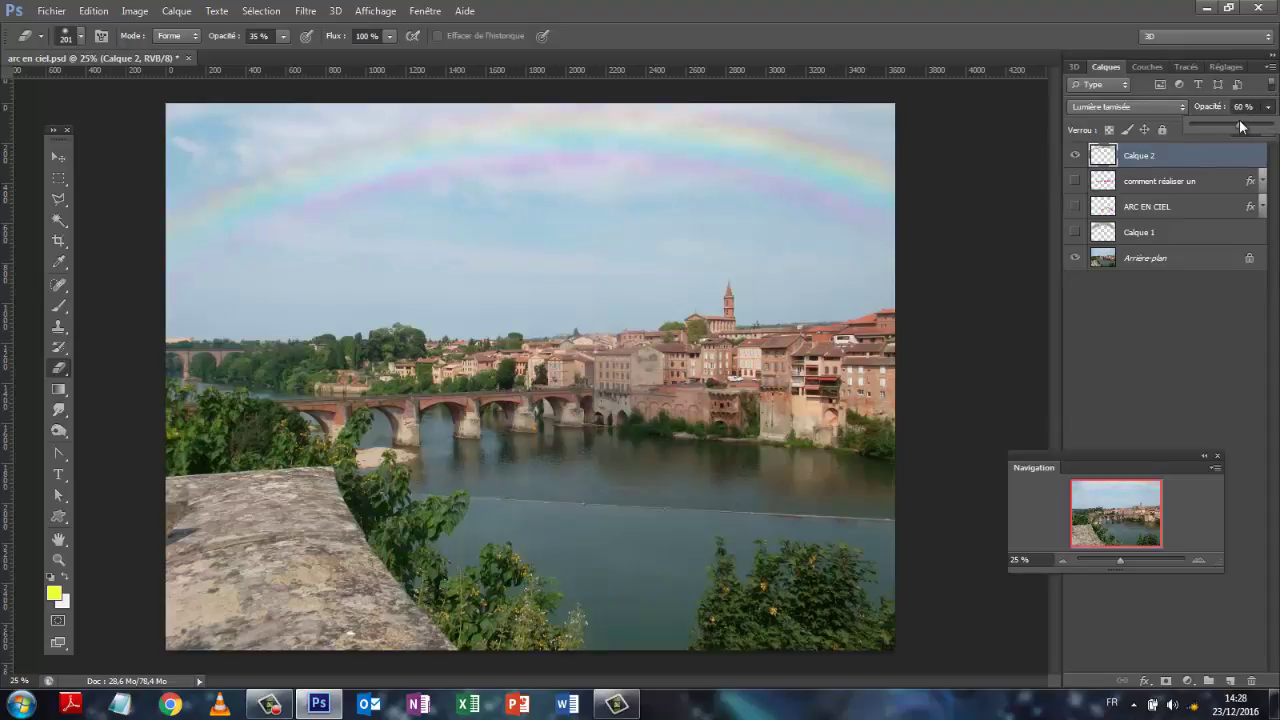
click(1180, 107)
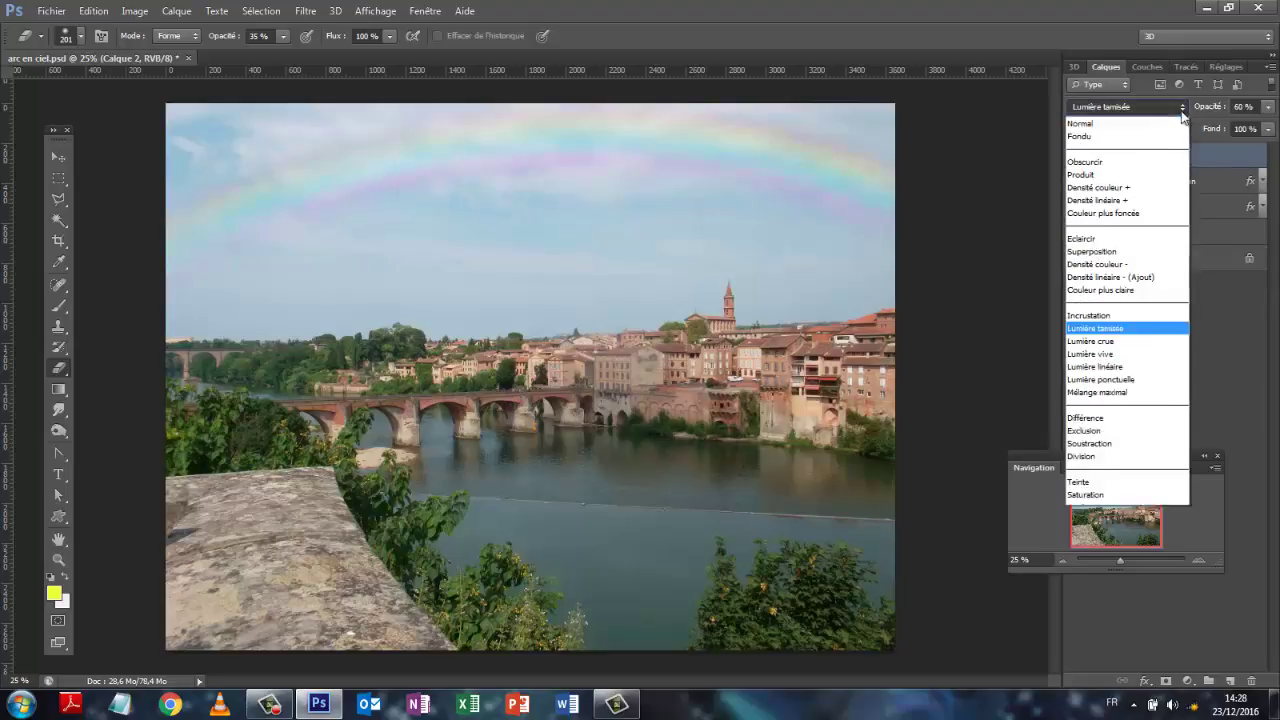
click(1078, 316)
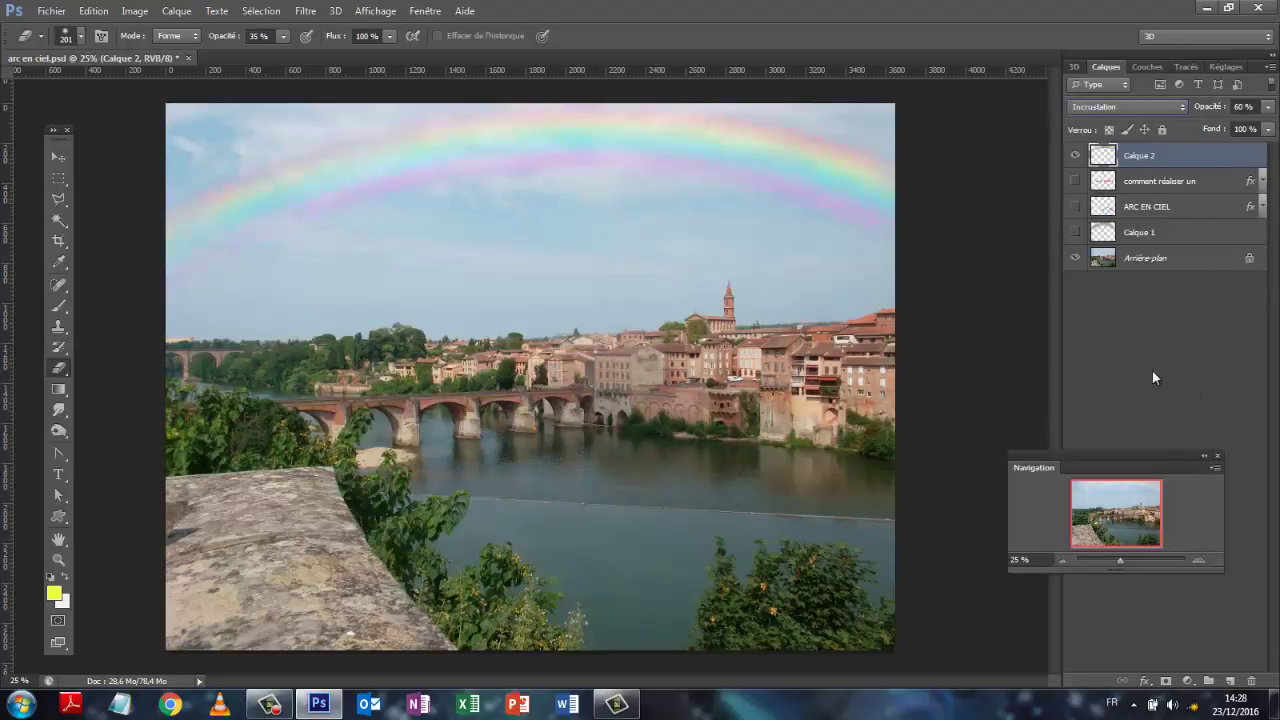